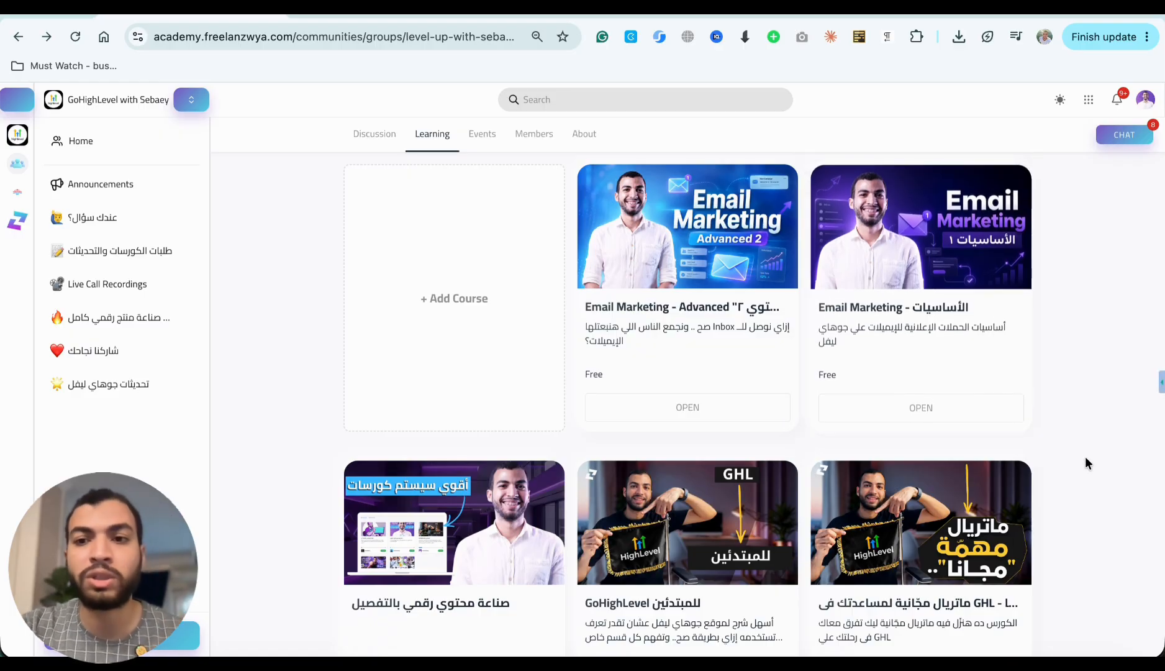
scroll(1072, 447, "down", 1)
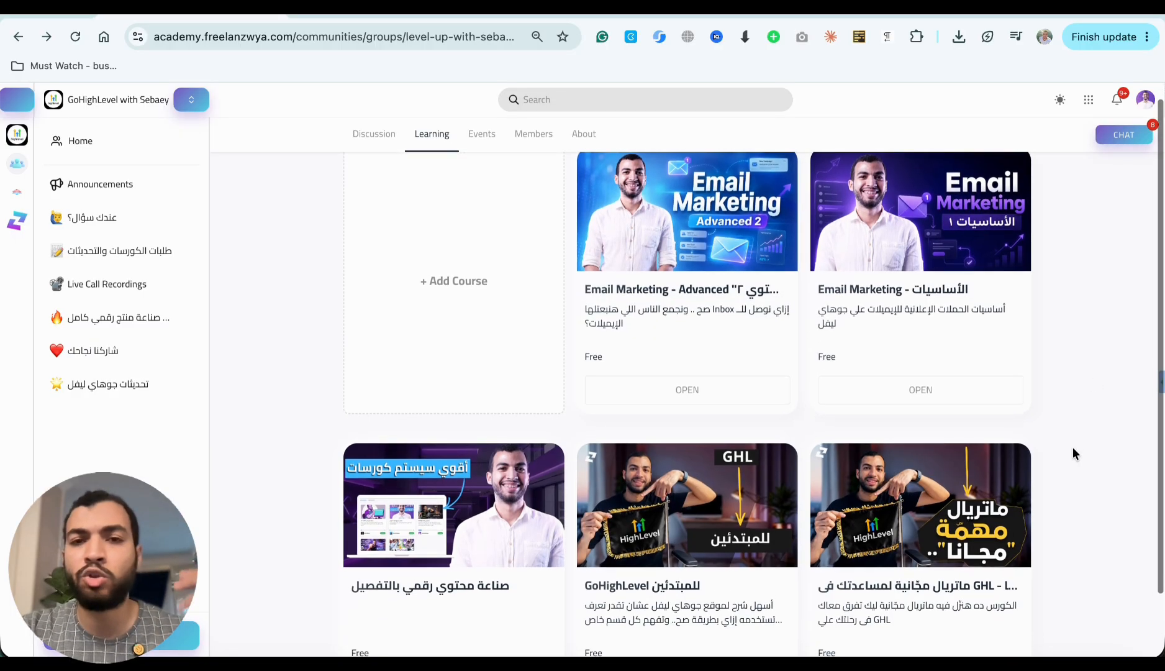
scroll(1073, 447, "up", 1)
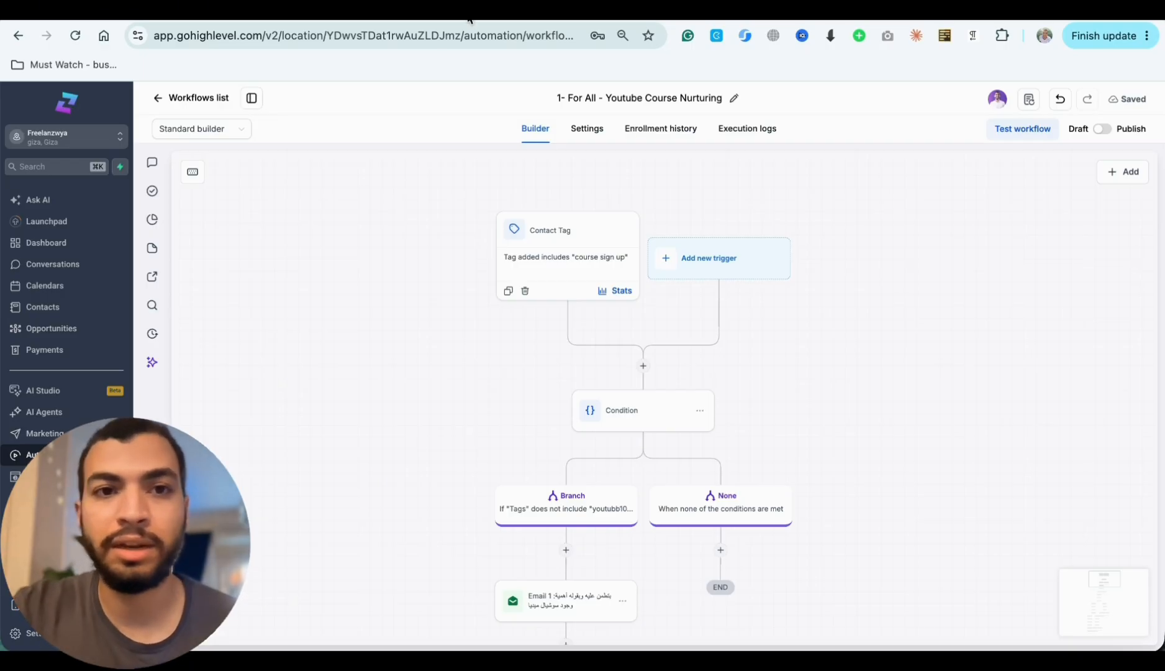
- Look over the course registration section of the 8weeks.freelanzwya.com page
left_click(441, 10)
scroll(478, 248, "down", 2)
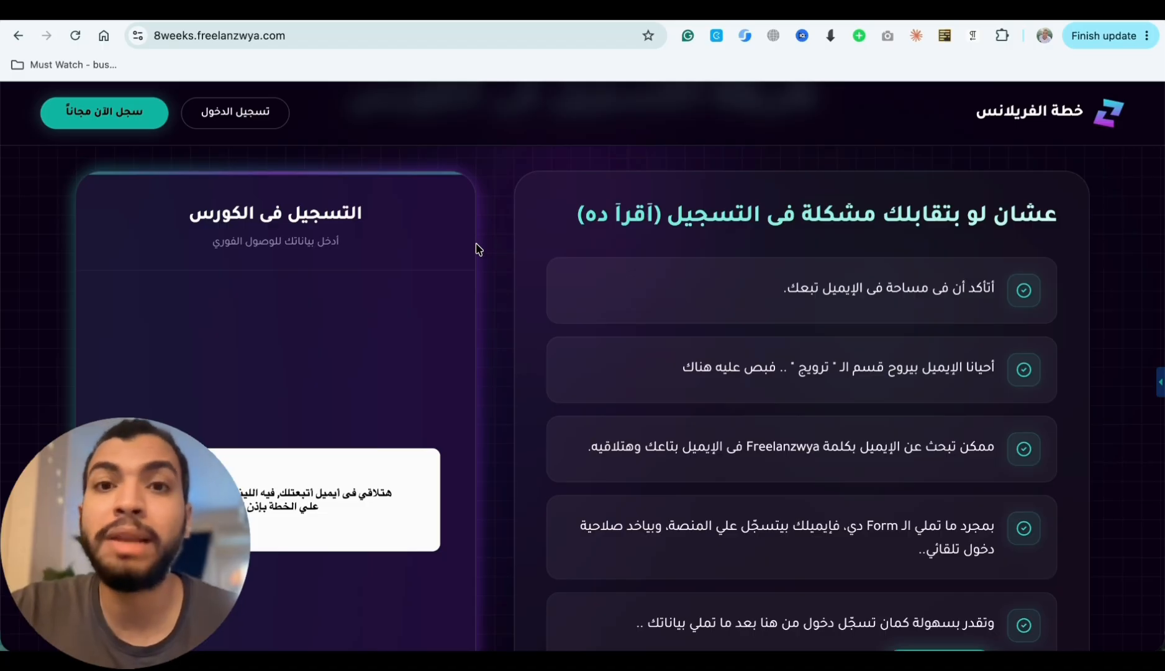
left_click(210, 31)
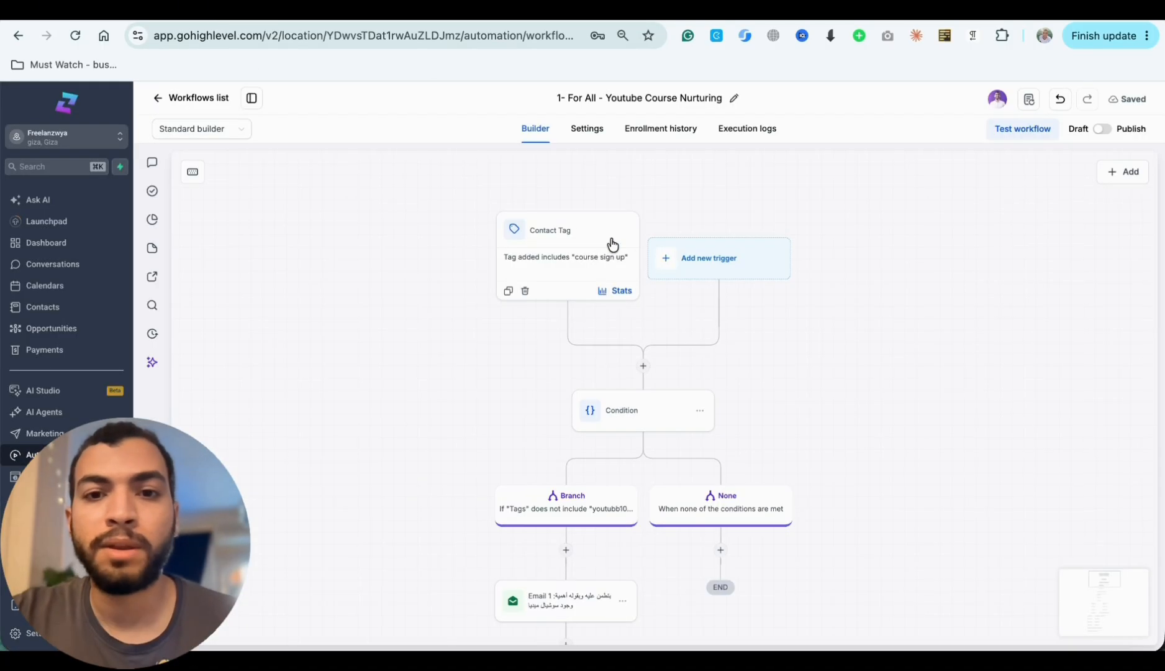
- Inspect the Contact Tag trigger's tag filter in the workflow and compare it with the course registration page
left_click(555, 265)
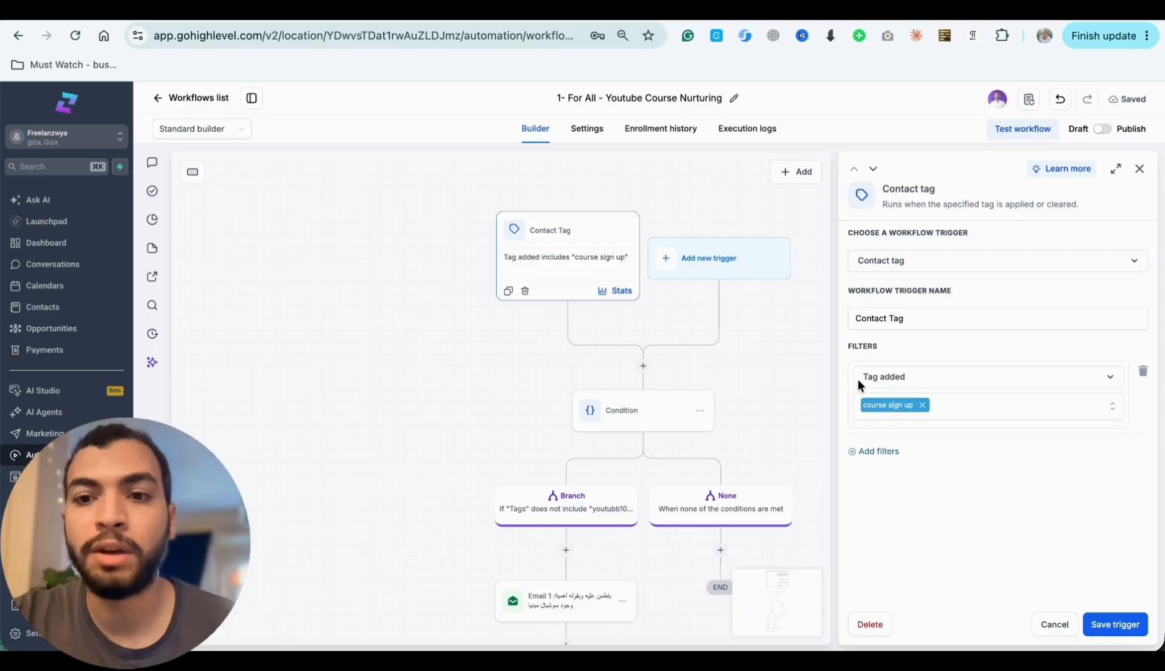
left_click(447, 10)
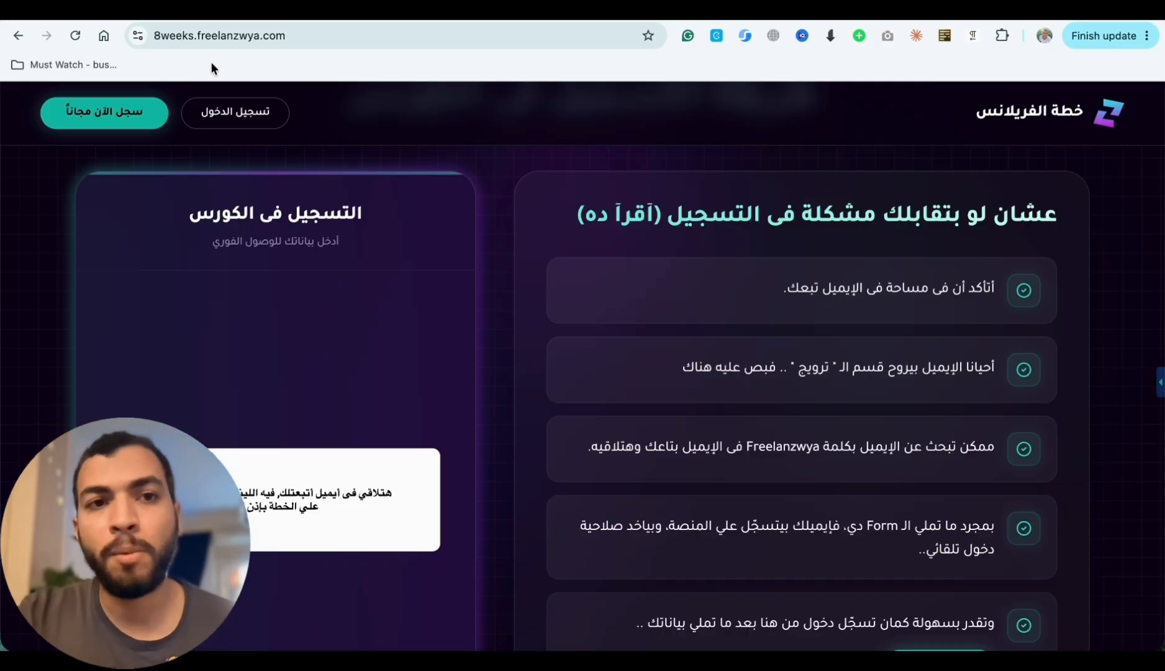
left_click(497, 8)
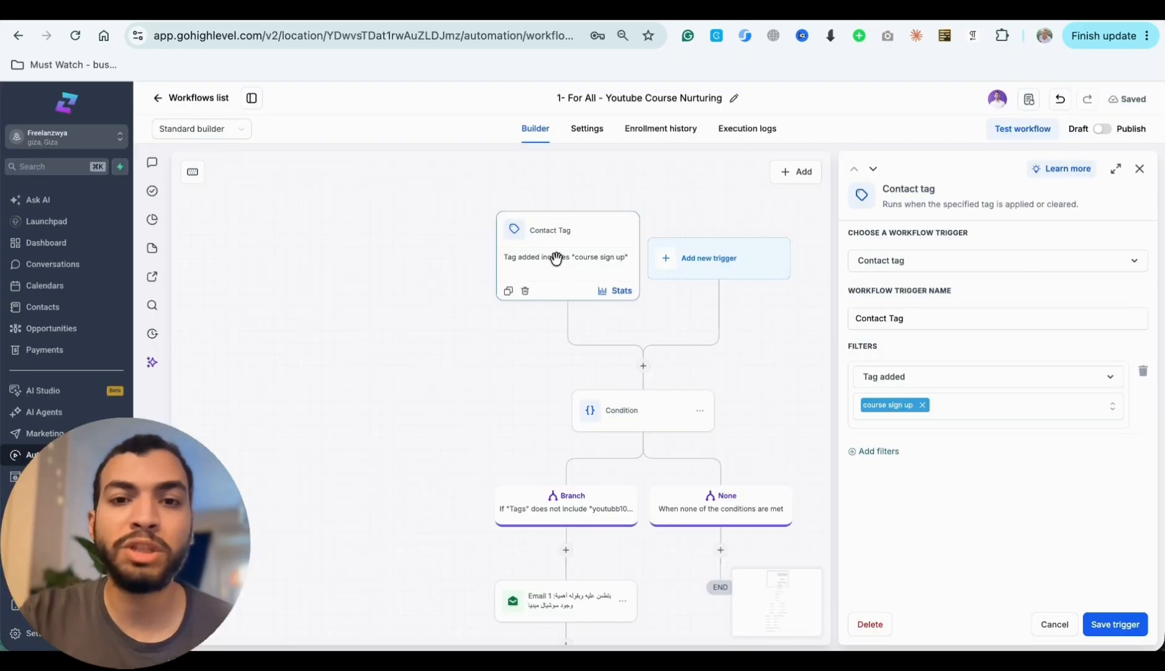
scroll(612, 325, "down", 2)
scroll(533, 244, "up", 2)
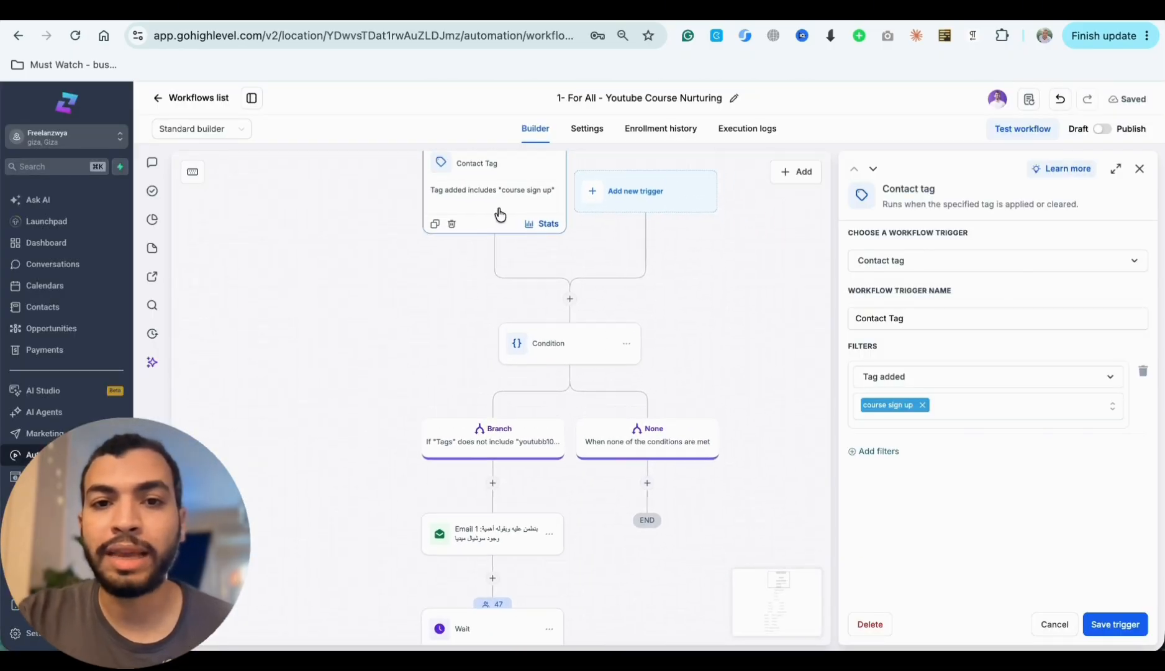
- Examine the Condition action below the trigger and the tag rule of its Branch path
left_click(570, 358)
scroll(702, 294, "down", 3)
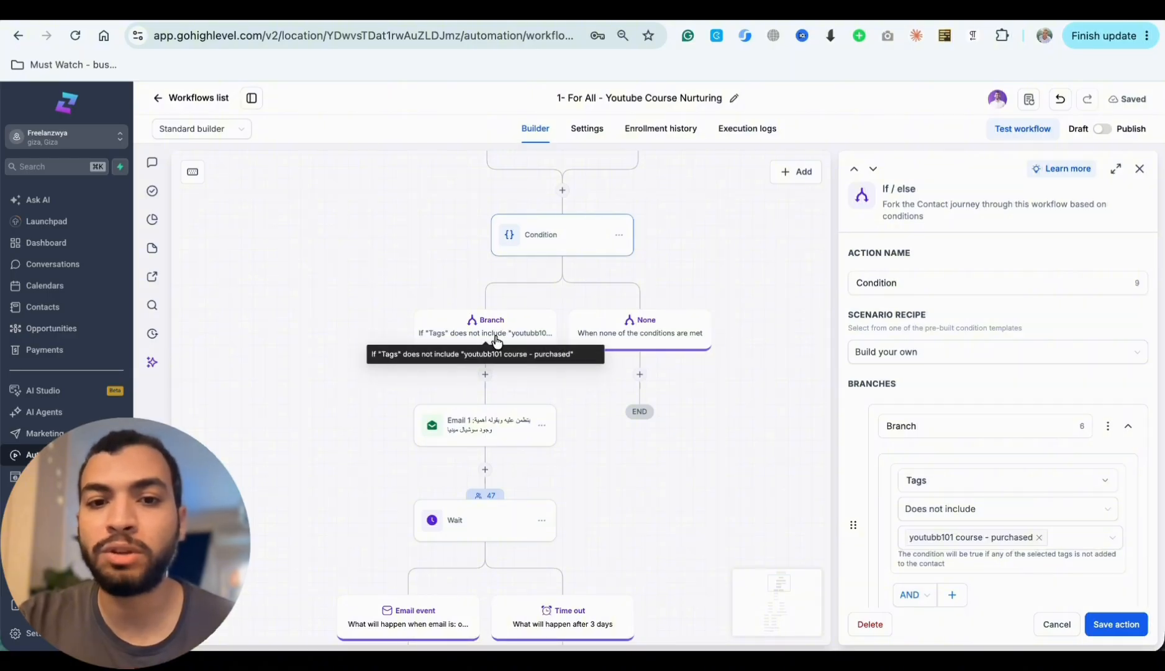
left_click(492, 333)
scroll(856, 397, "down", 2)
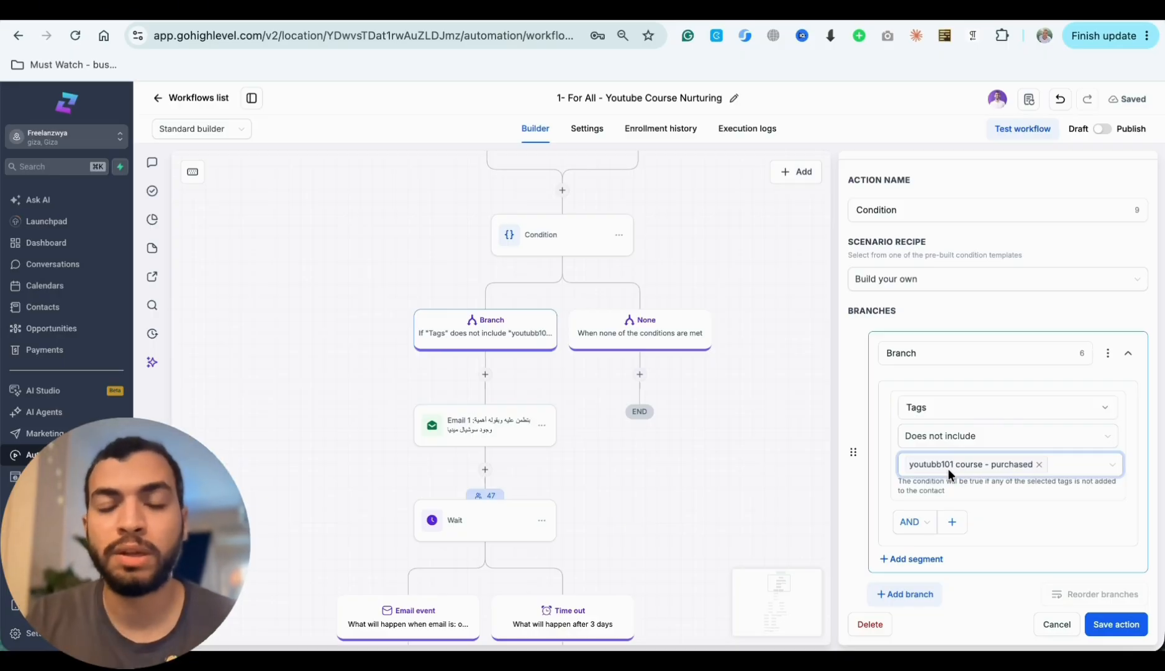
scroll(631, 357, "up", 3)
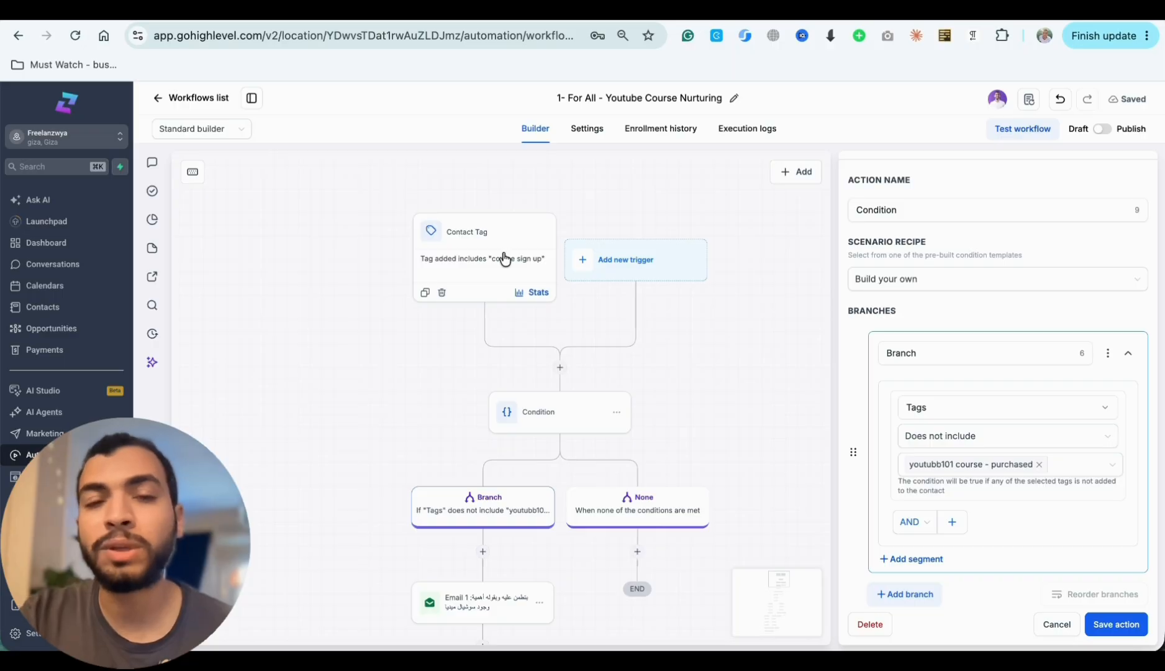
scroll(519, 377, "down", 1)
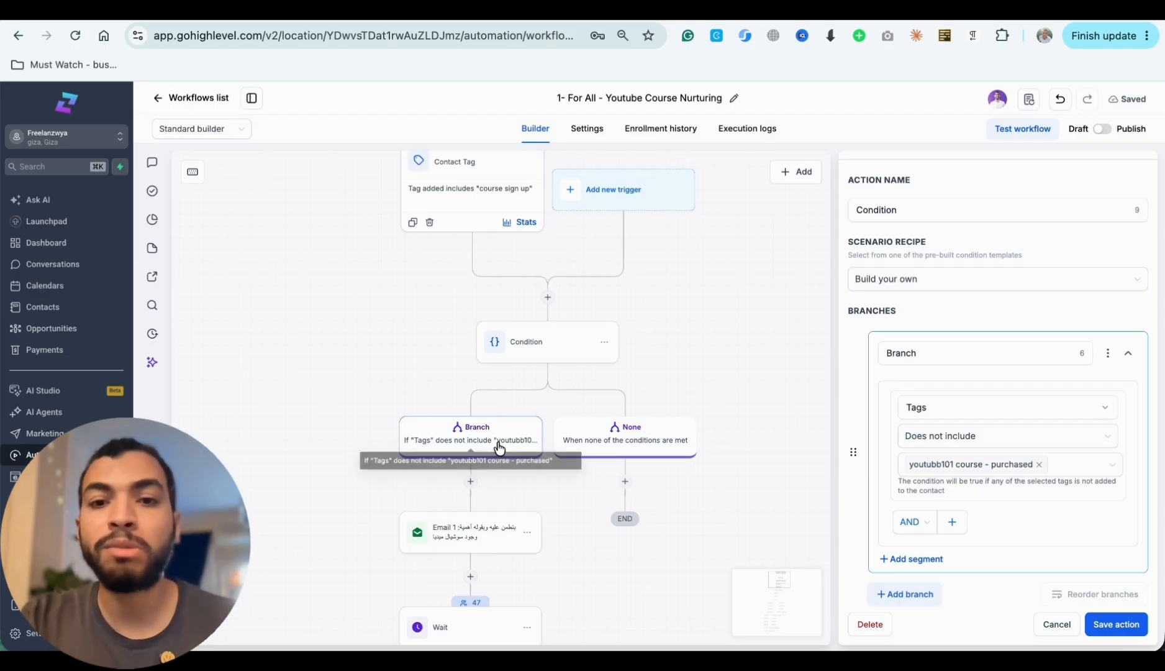
- Open the Email 1 action under the Branch path and read through its sender, subject and message body
scroll(501, 451, "down", 3)
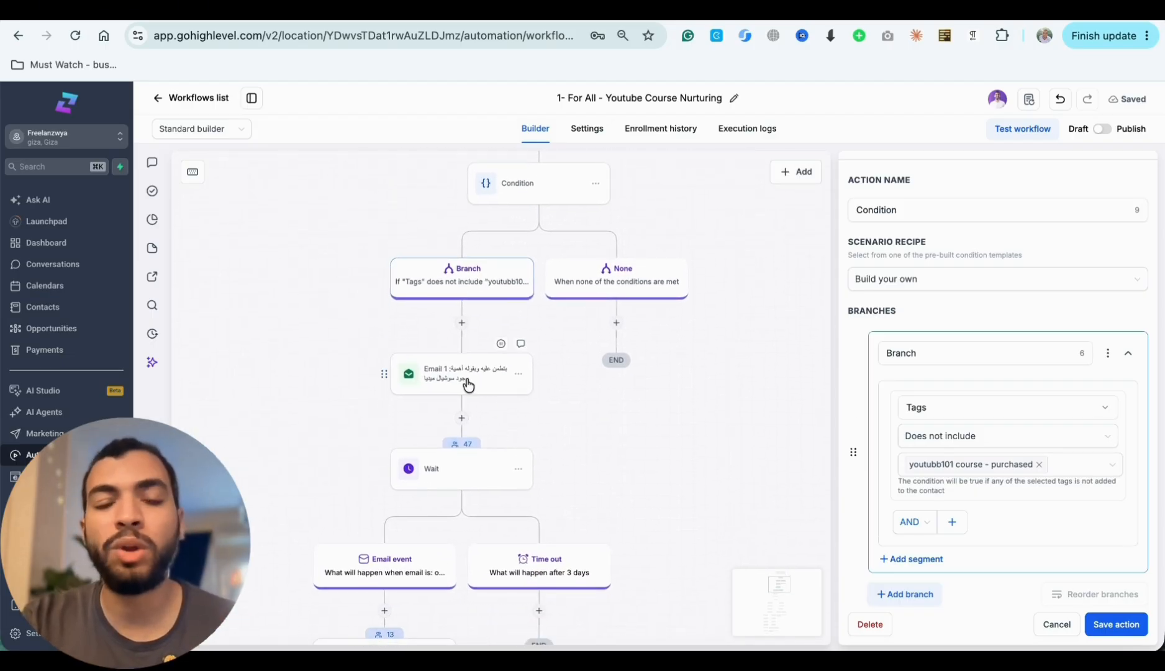
left_click(442, 378)
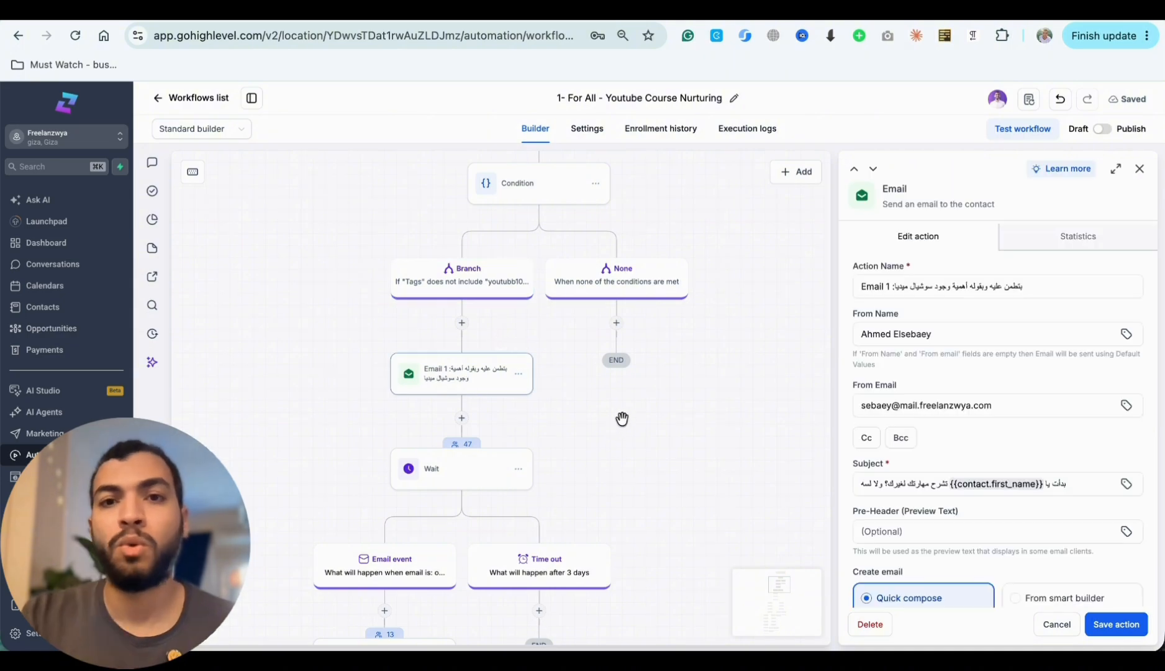
scroll(1026, 516, "down", 4)
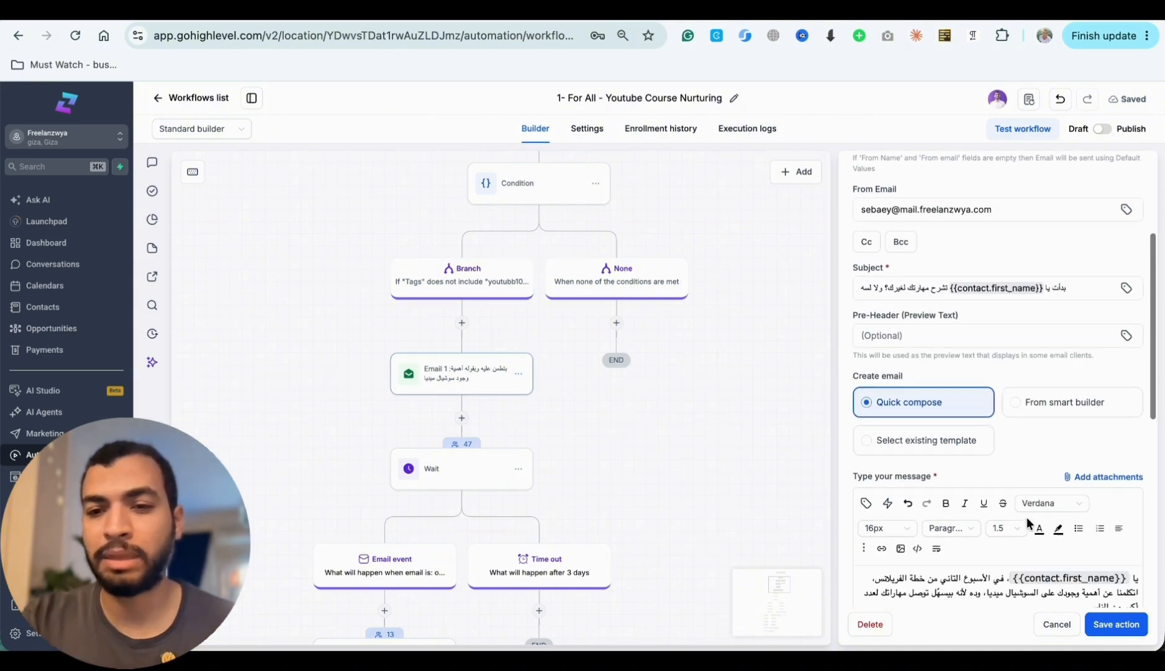
scroll(1026, 517, "down", 1)
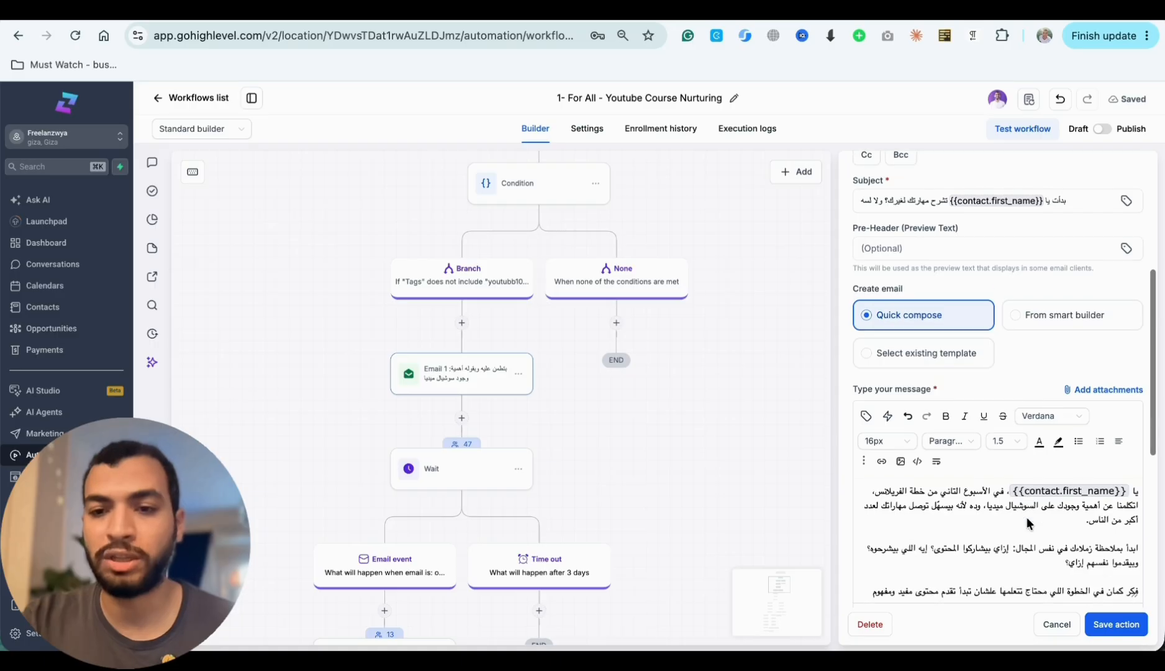
scroll(1026, 522, "down", 4)
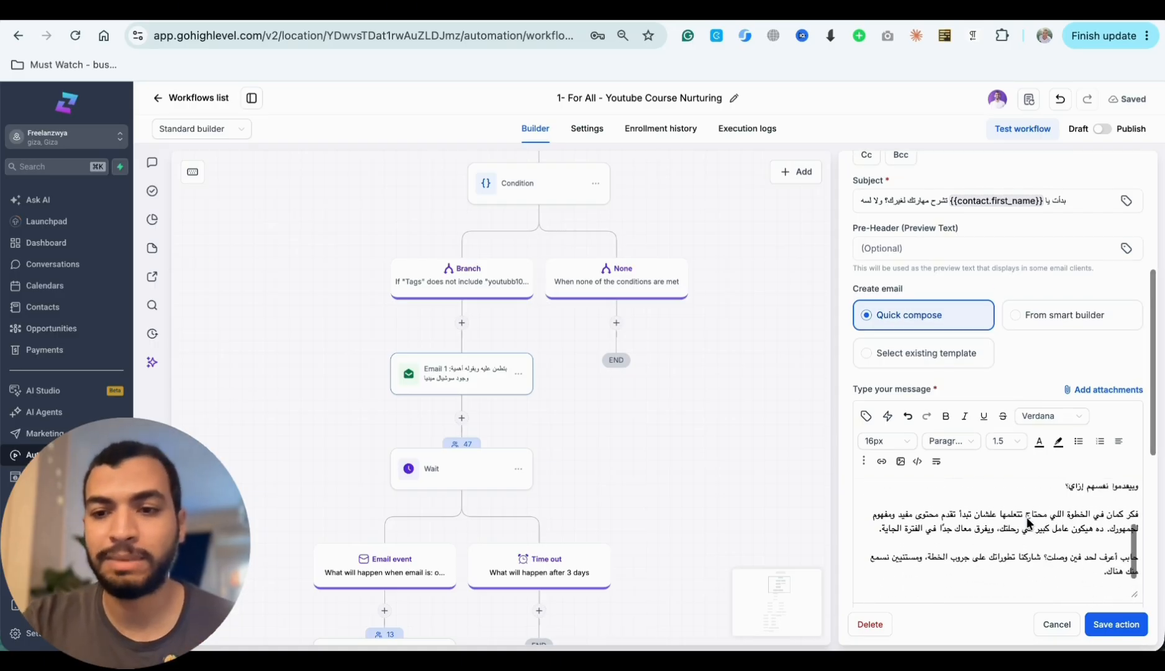
scroll(1026, 522, "up", 4)
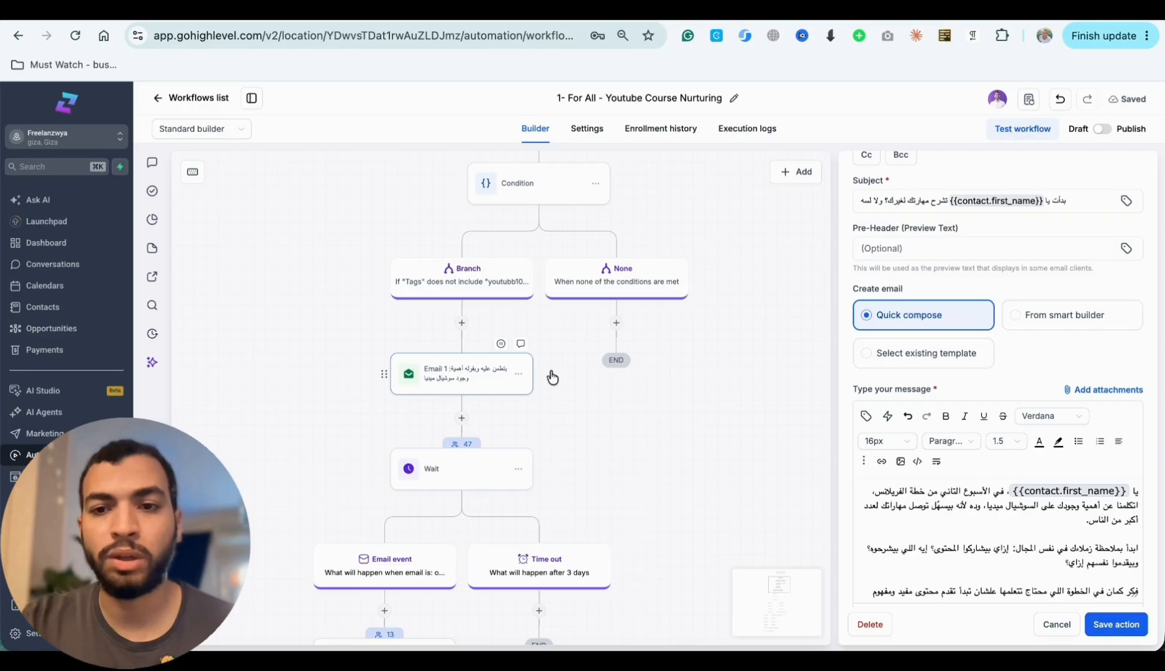
scroll(955, 491, "up", 2)
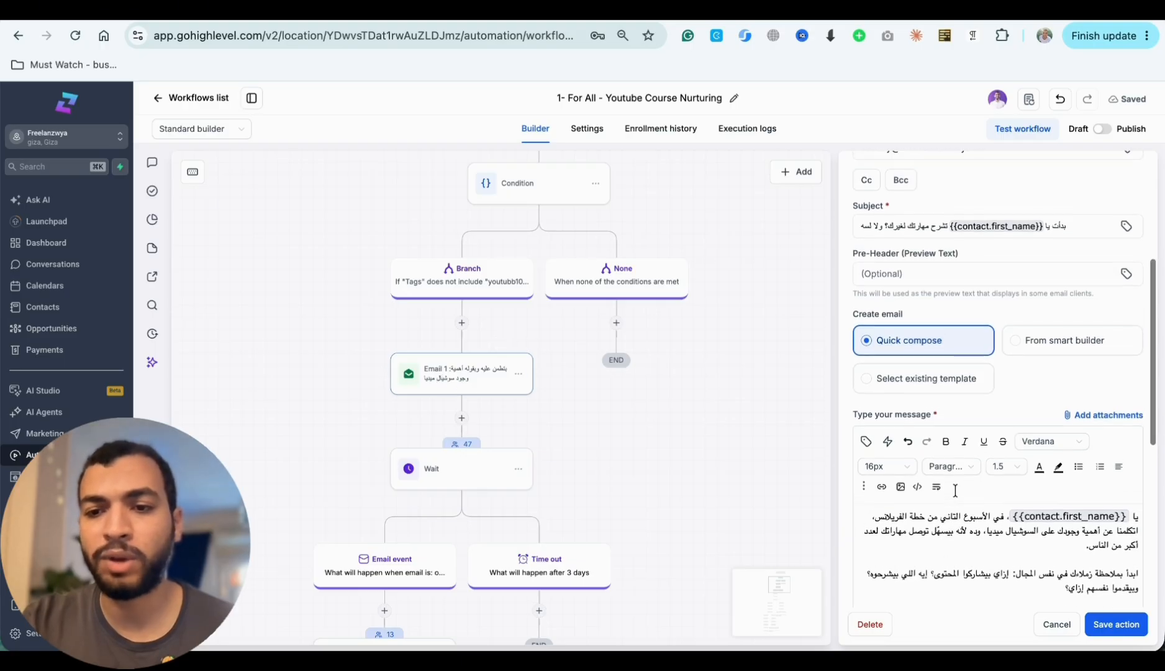
scroll(919, 489, "down", 2)
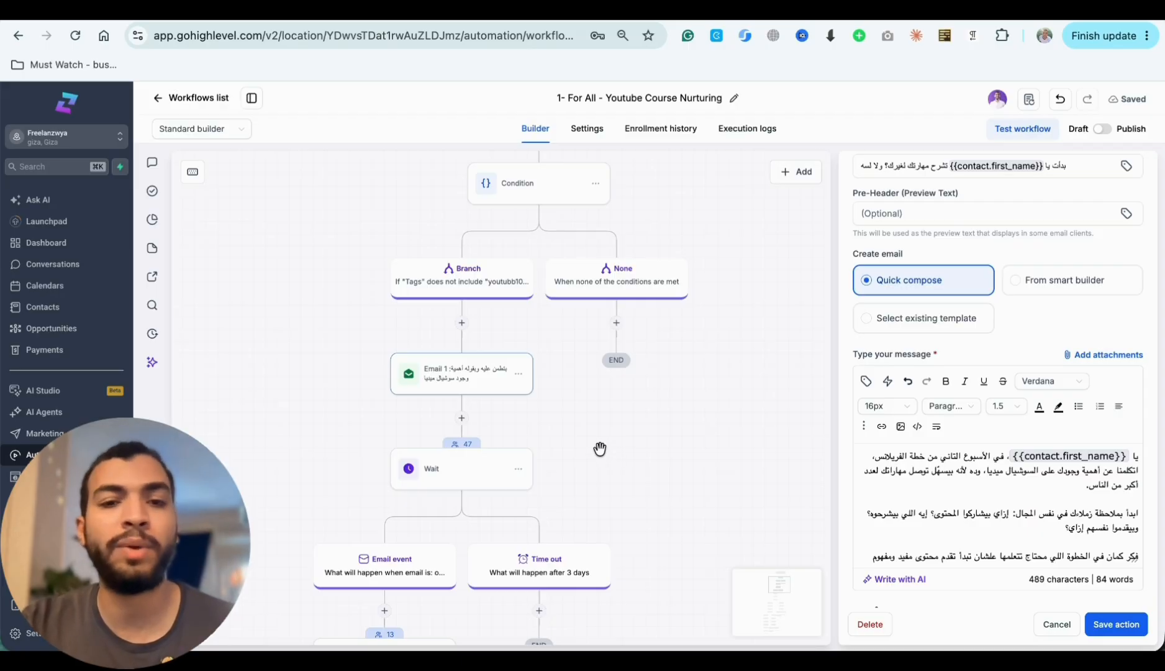
- View the contacts active in the Wait step after Email 1, and open that Wait action's settings, discarding unsaved changes
left_click(463, 445)
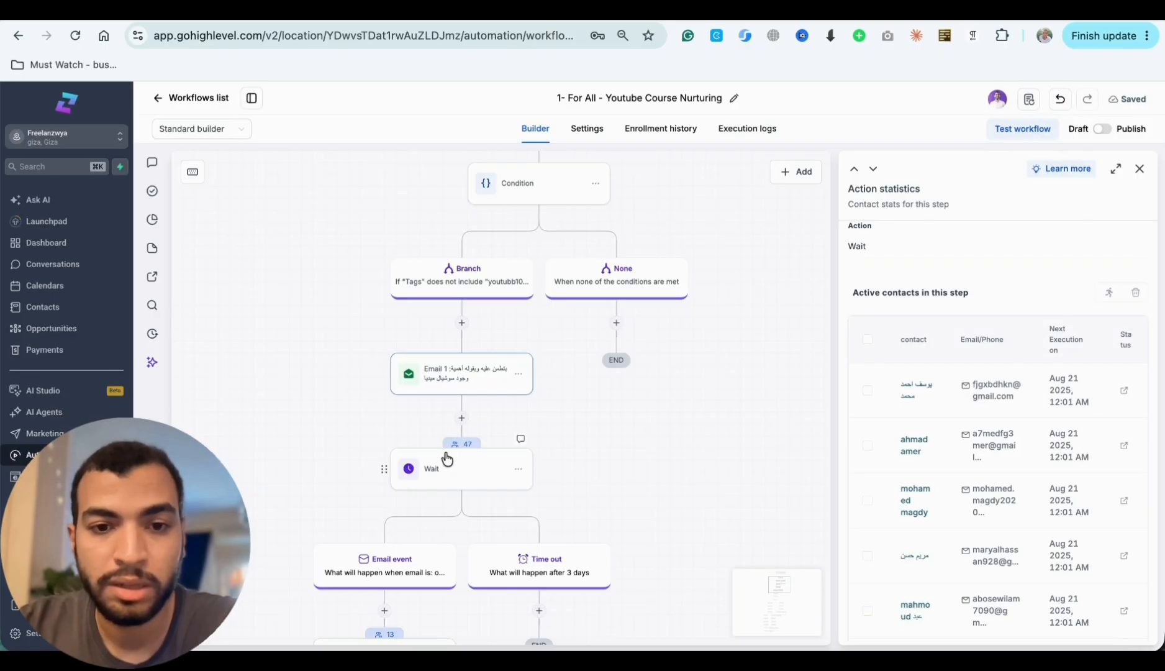
left_click(448, 387)
left_click(455, 478)
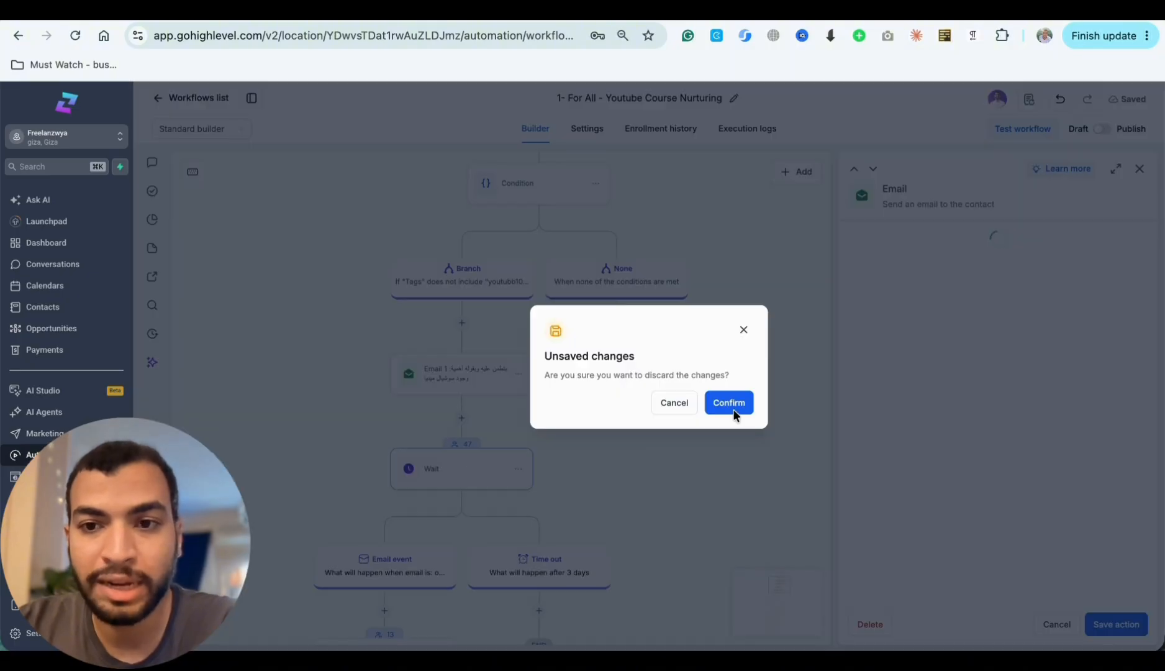
left_click(732, 405)
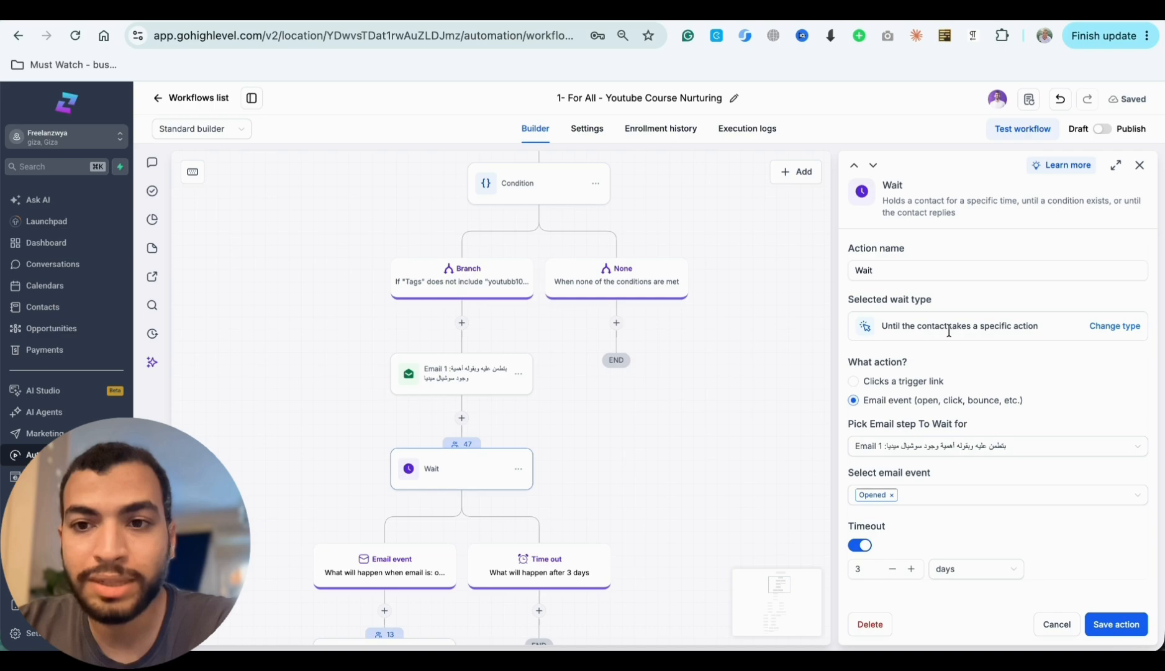
- Reselect the wait type "Until the contact takes a specific action" and set the awaited action to Email event
left_click(1112, 326)
scroll(972, 547, "down", 1)
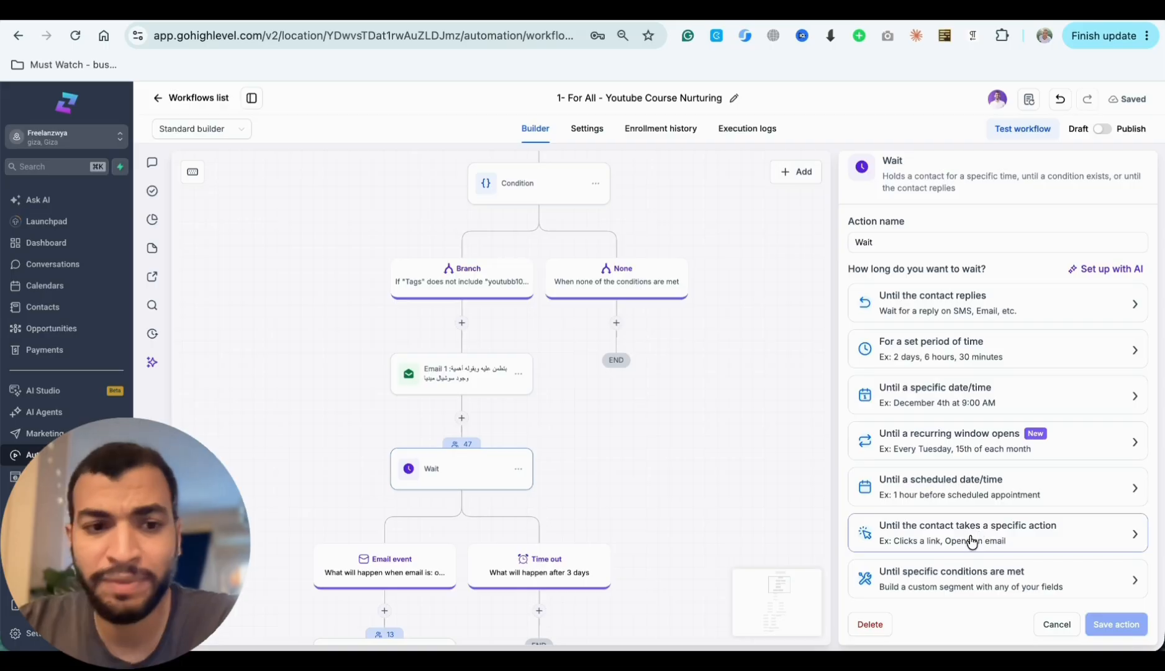
left_click(973, 540)
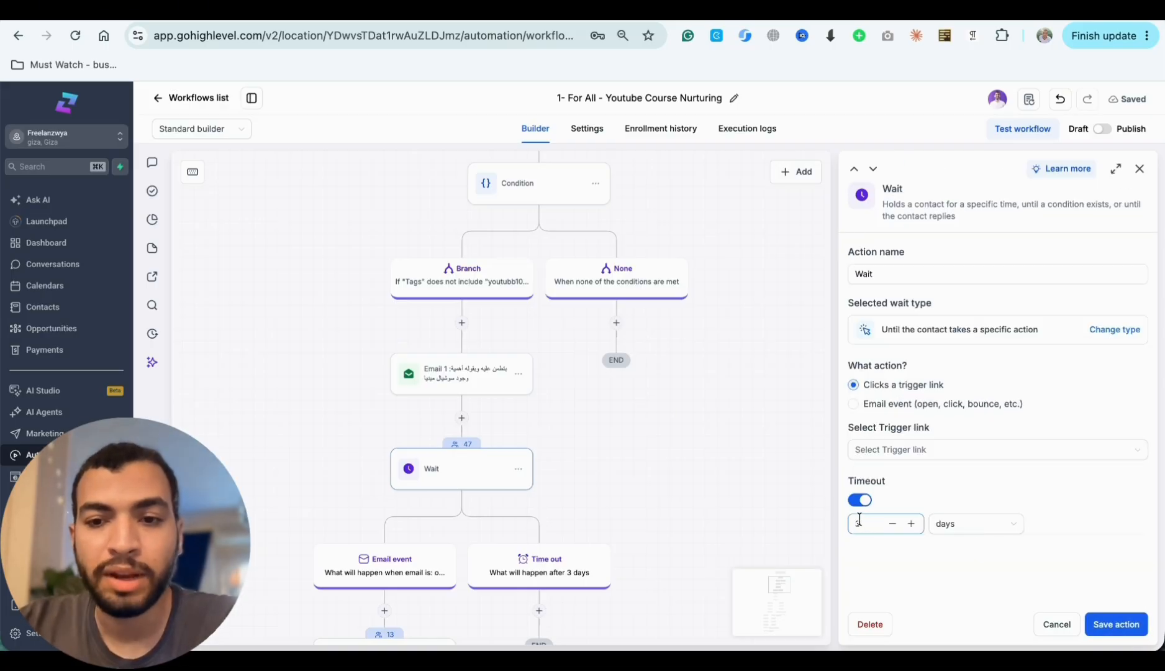
scroll(705, 508, "down", 3)
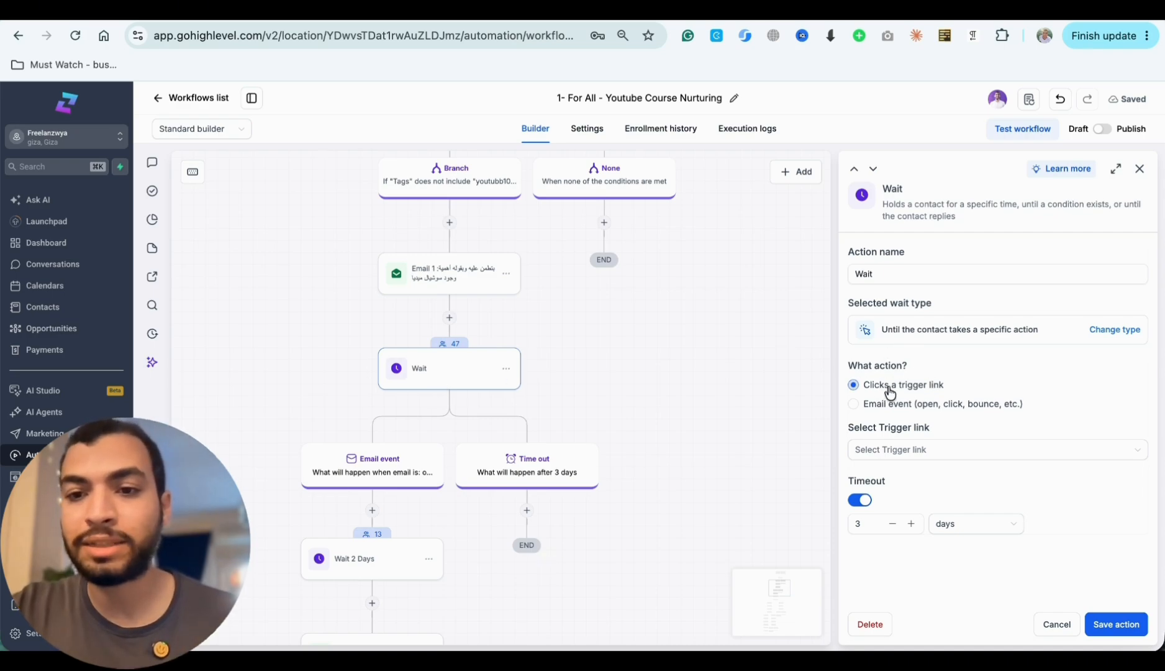
left_click(864, 407)
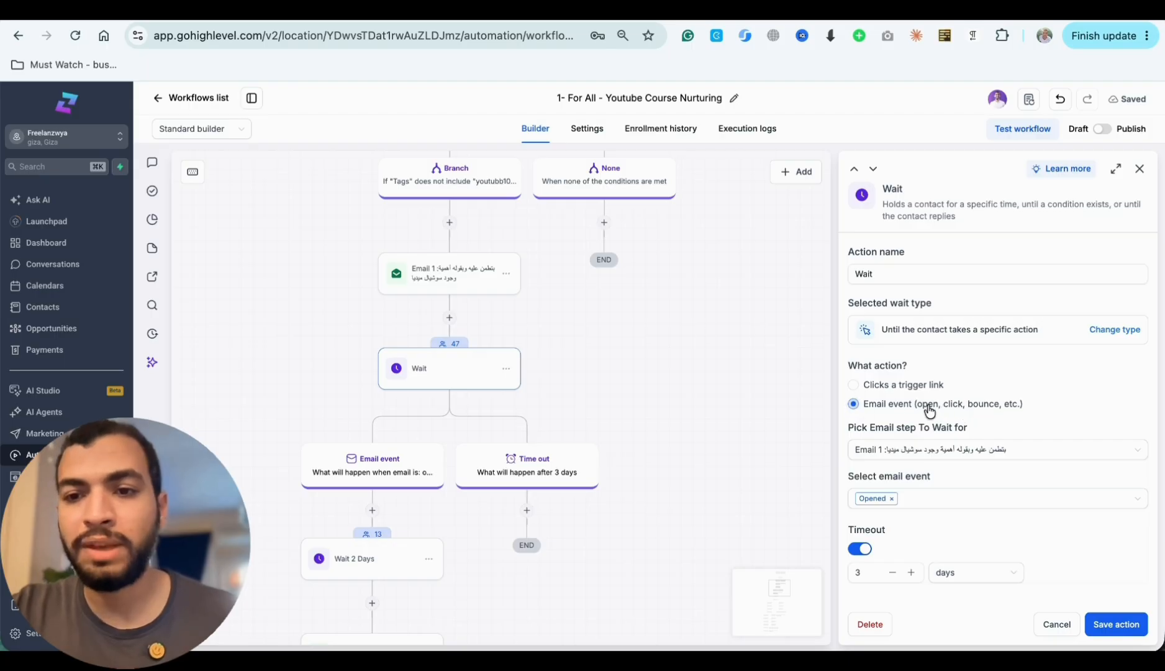
- Try adding Clicked beside Opened in the Wait action's email events, and remove Clicked again
left_click(911, 506)
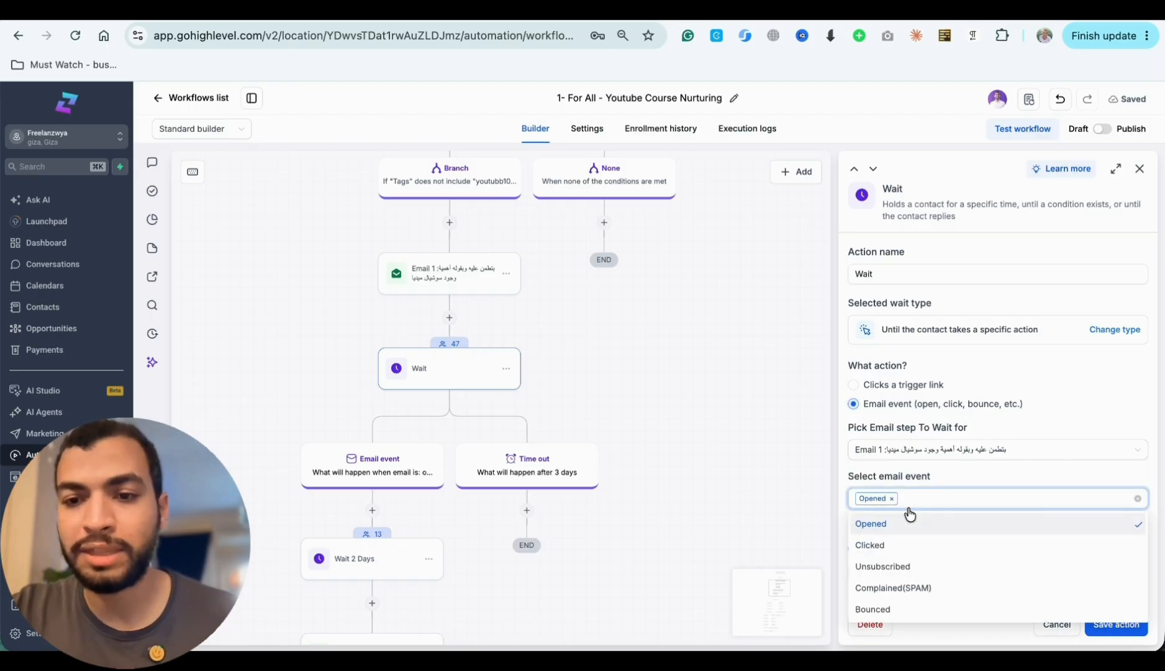
left_click(885, 546)
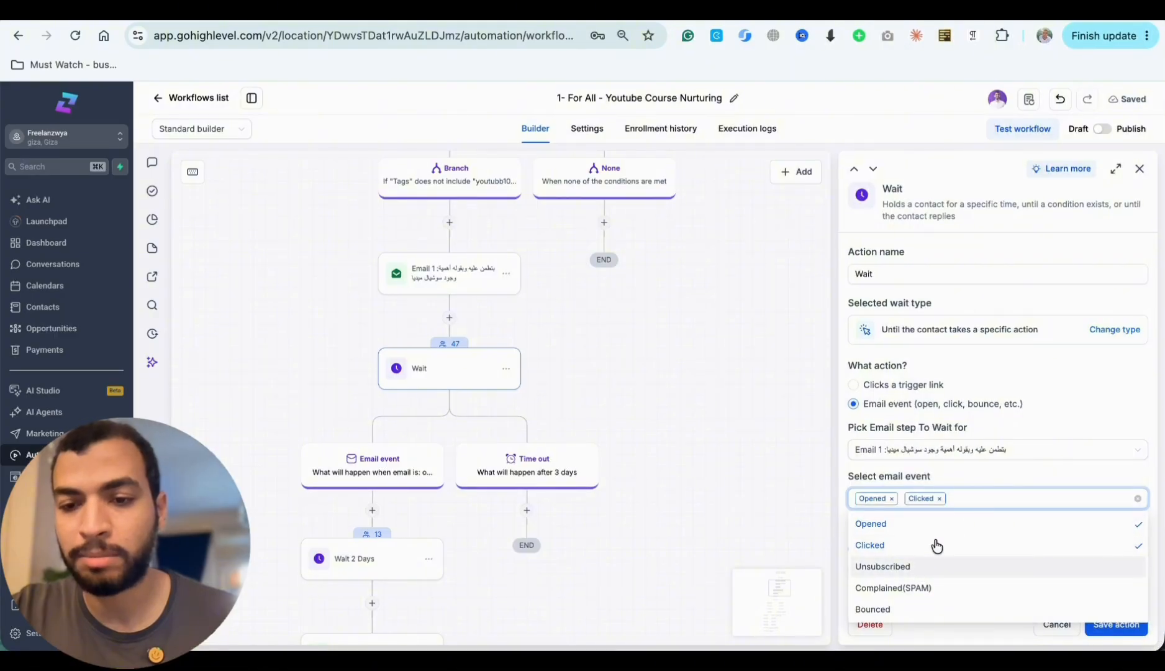
left_click(1003, 468)
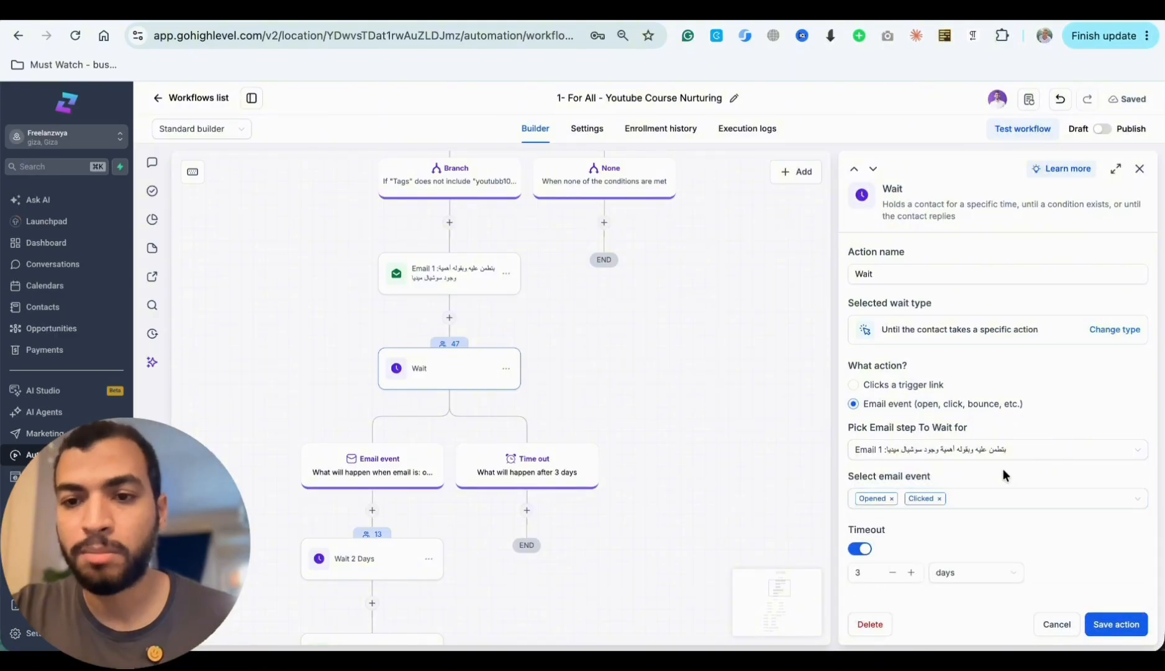
left_click(954, 539)
scroll(954, 540, "down", 1)
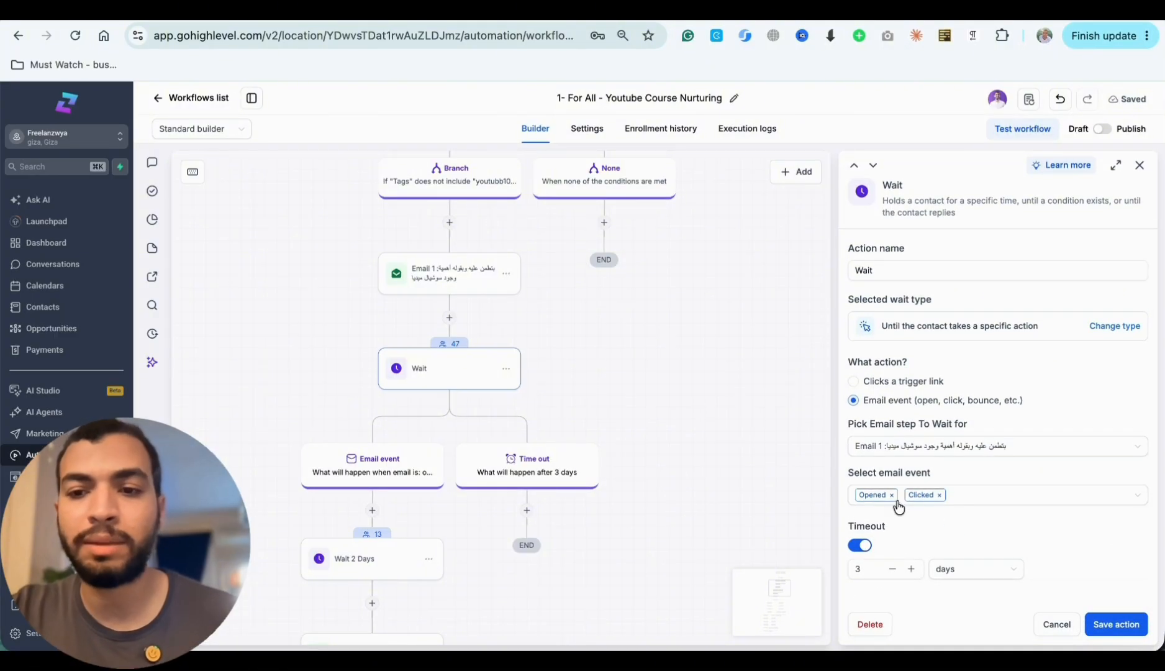
left_click(941, 495)
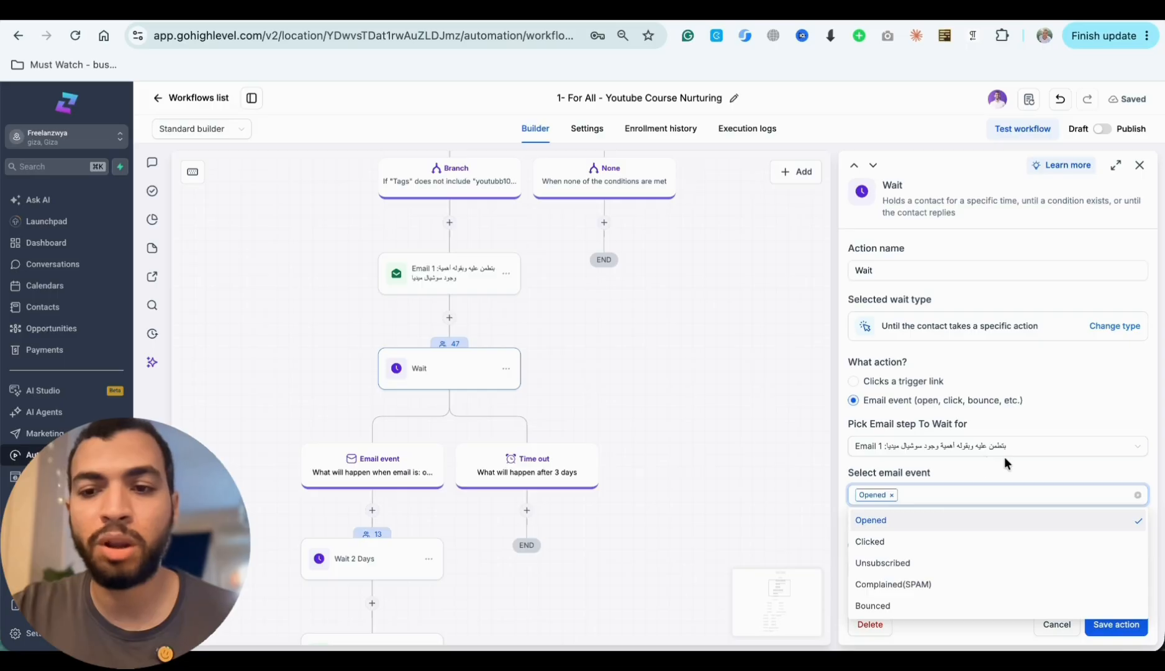
left_click(984, 468)
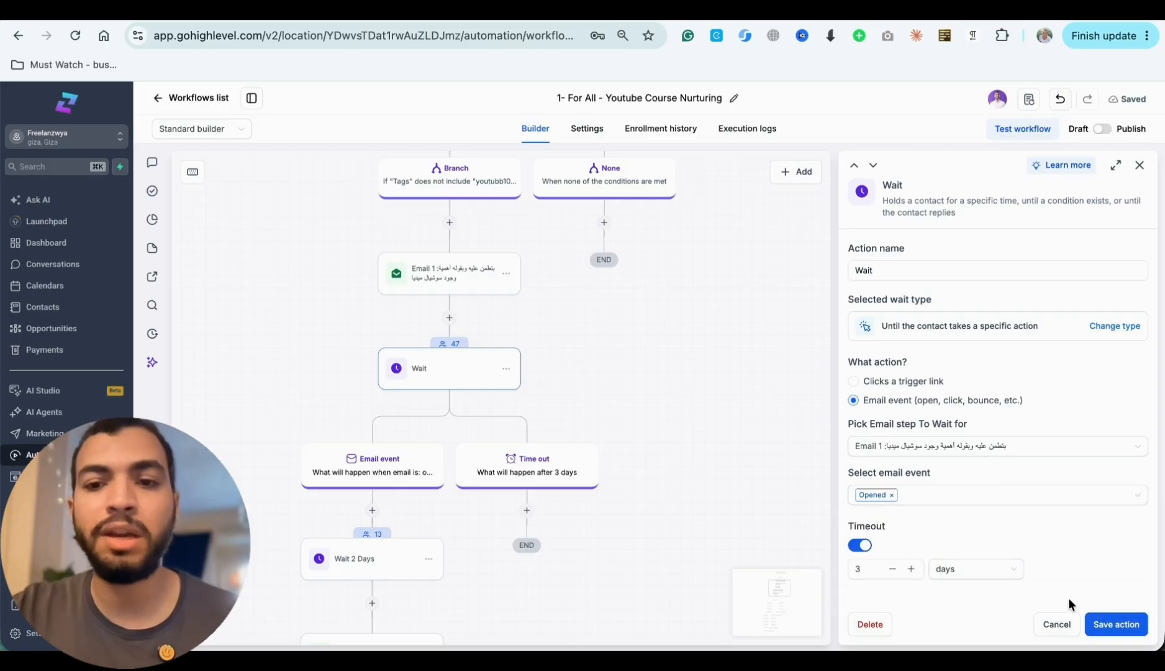
- Save the Wait action and open the Wait 2 Days action under the Email event branch
left_click(1116, 624)
scroll(776, 500, "down", 5)
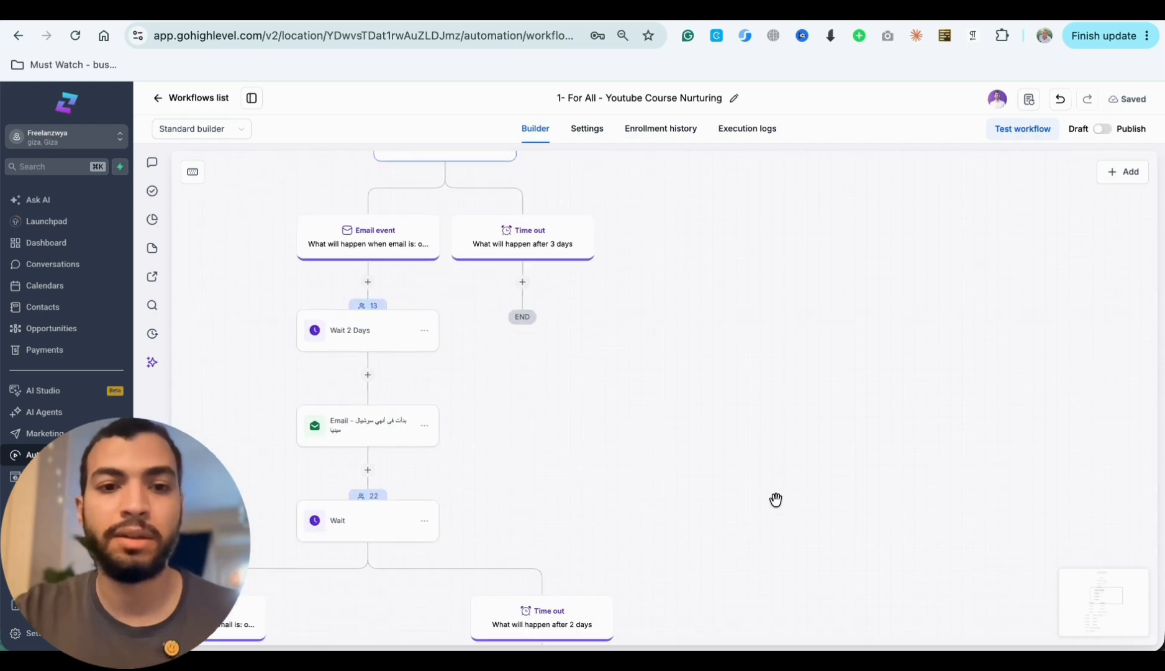
left_click(367, 345)
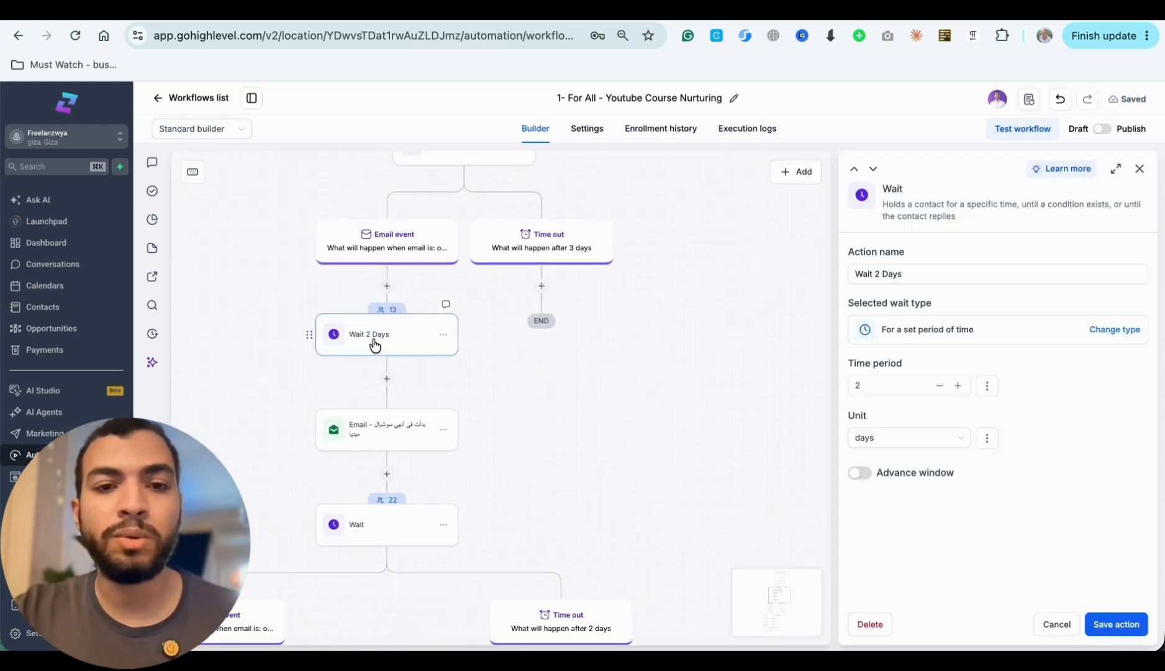
- Open the Email 1 action above the first Wait step to review its settings
scroll(411, 281, "up", 1)
scroll(414, 287, "up", 1)
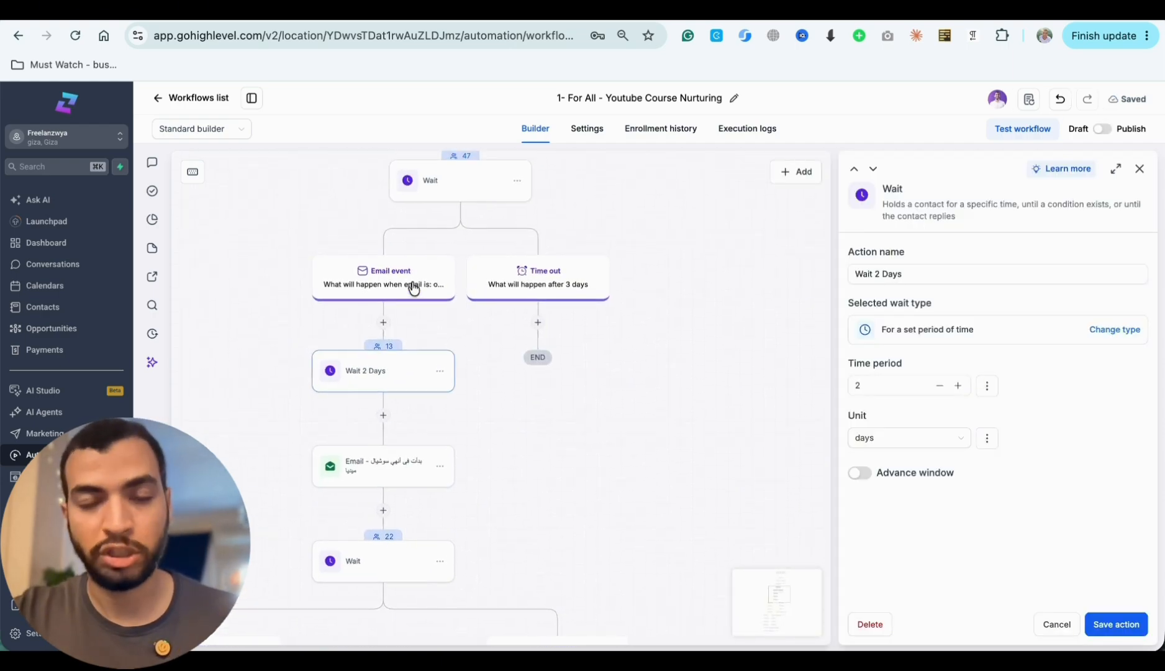
scroll(435, 223, "up", 4)
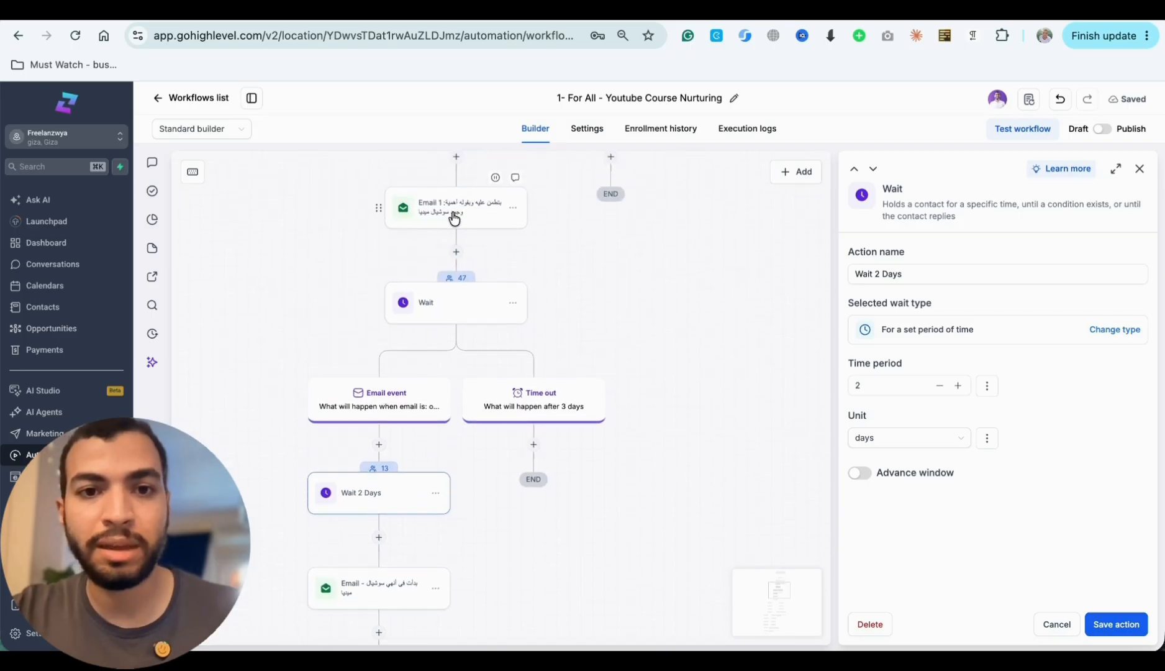
left_click(454, 216)
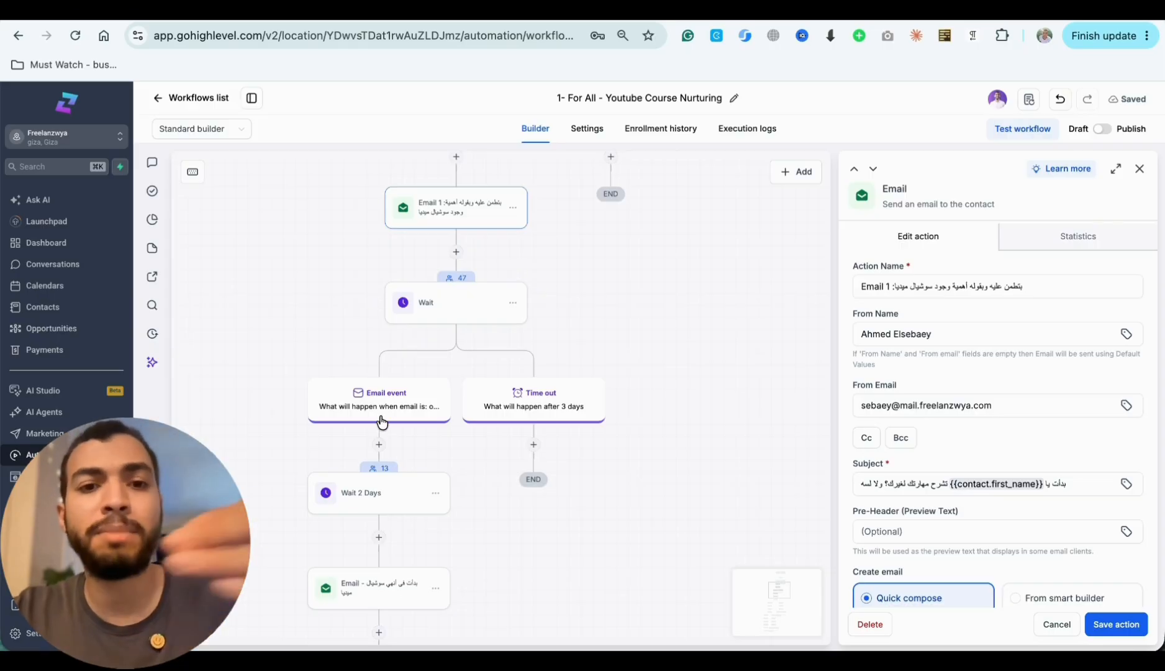
- Open the email action following Wait 2 Days and review its message body
scroll(371, 477, "down", 3)
scroll(372, 477, "down", 1)
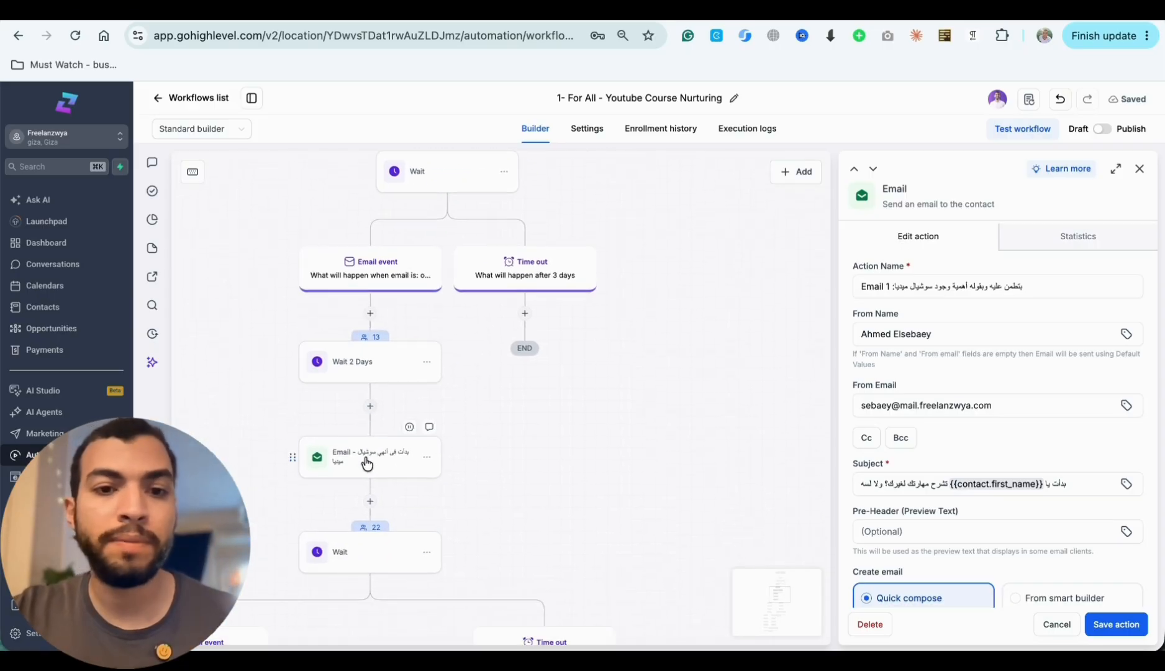
left_click(366, 462)
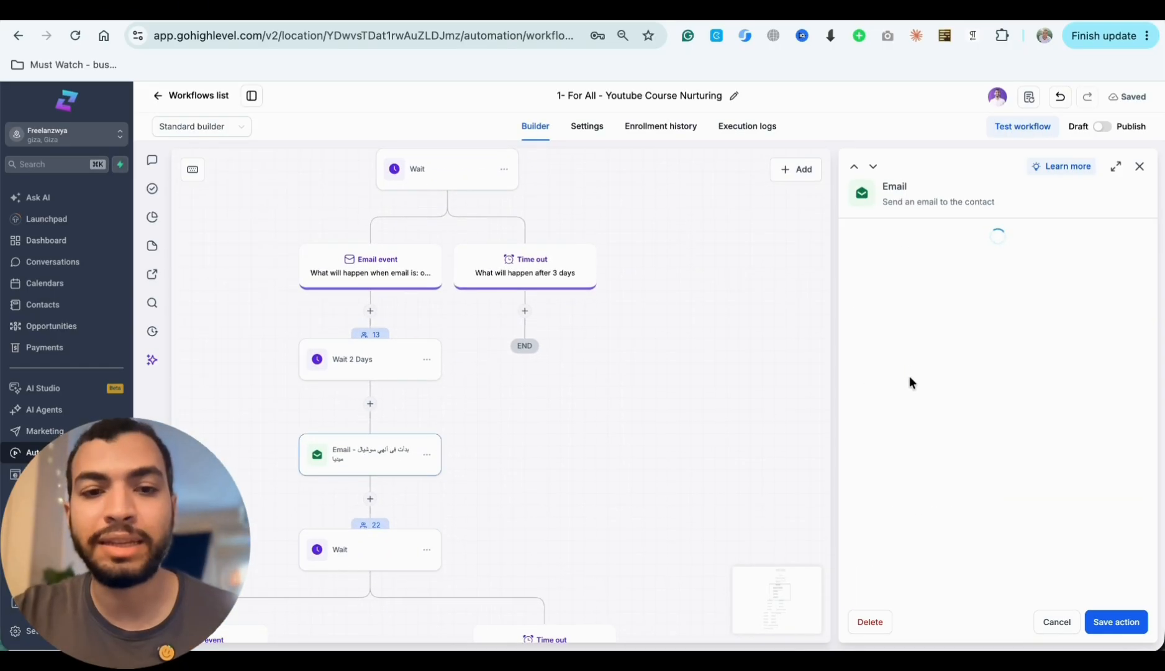
scroll(967, 491, "down", 7)
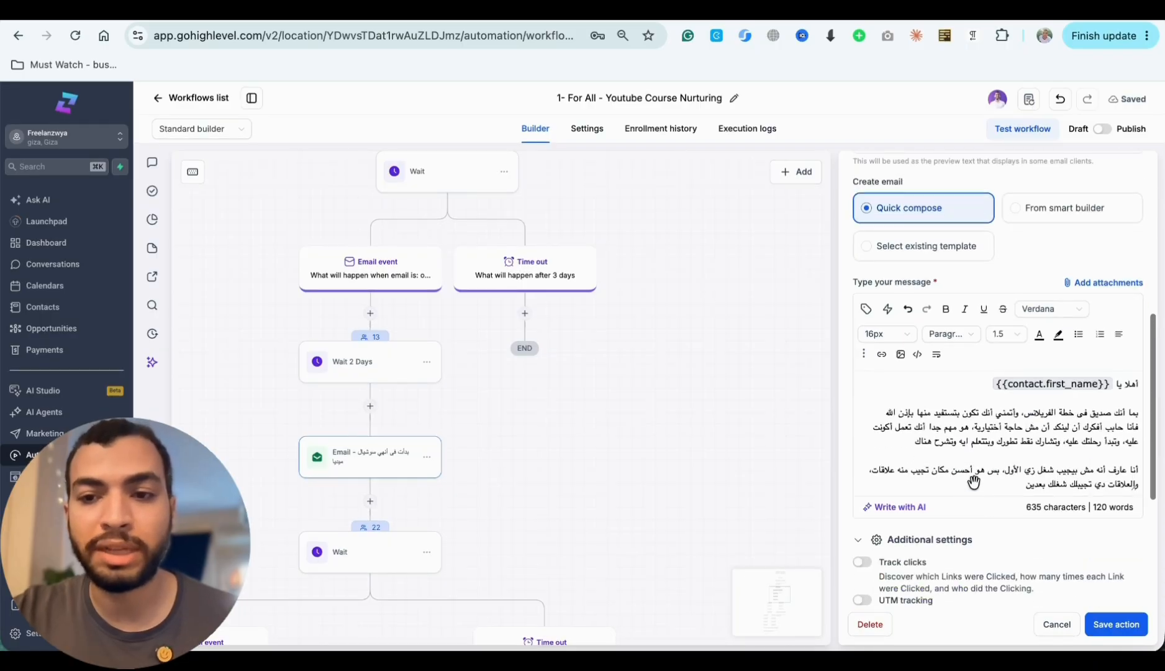
scroll(973, 481, "down", 1)
scroll(482, 500, "down", 2)
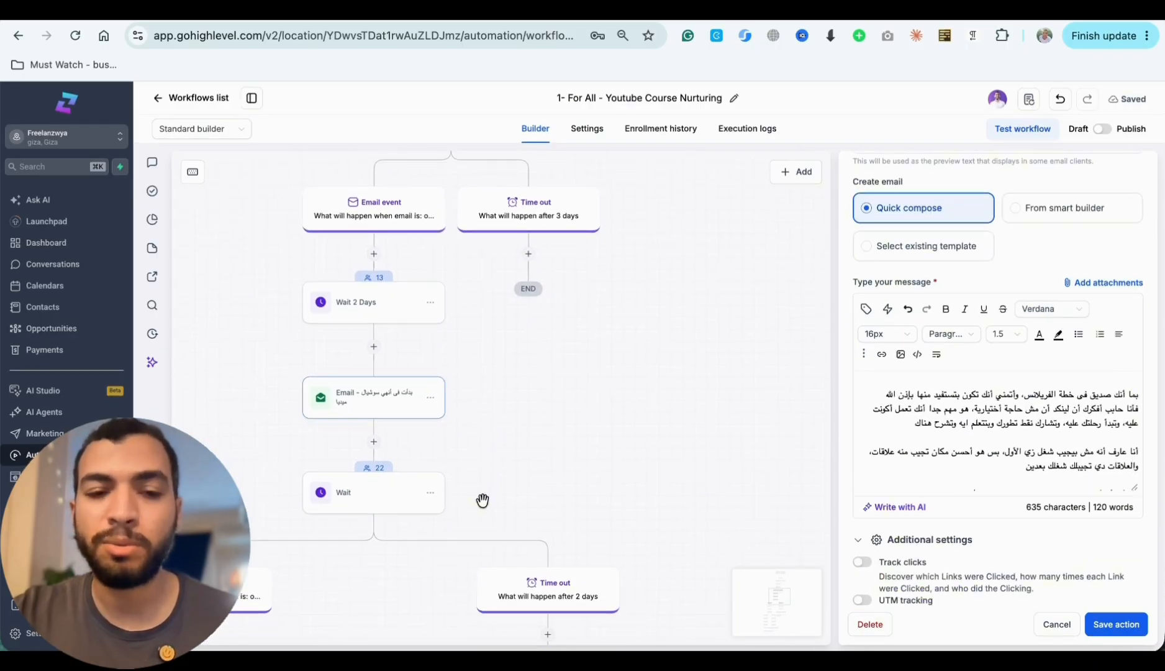
- Open the Wait action below that email and examine its awaited email event, timeout and the branches beneath it
scroll(483, 500, "down", 1)
left_click(346, 456)
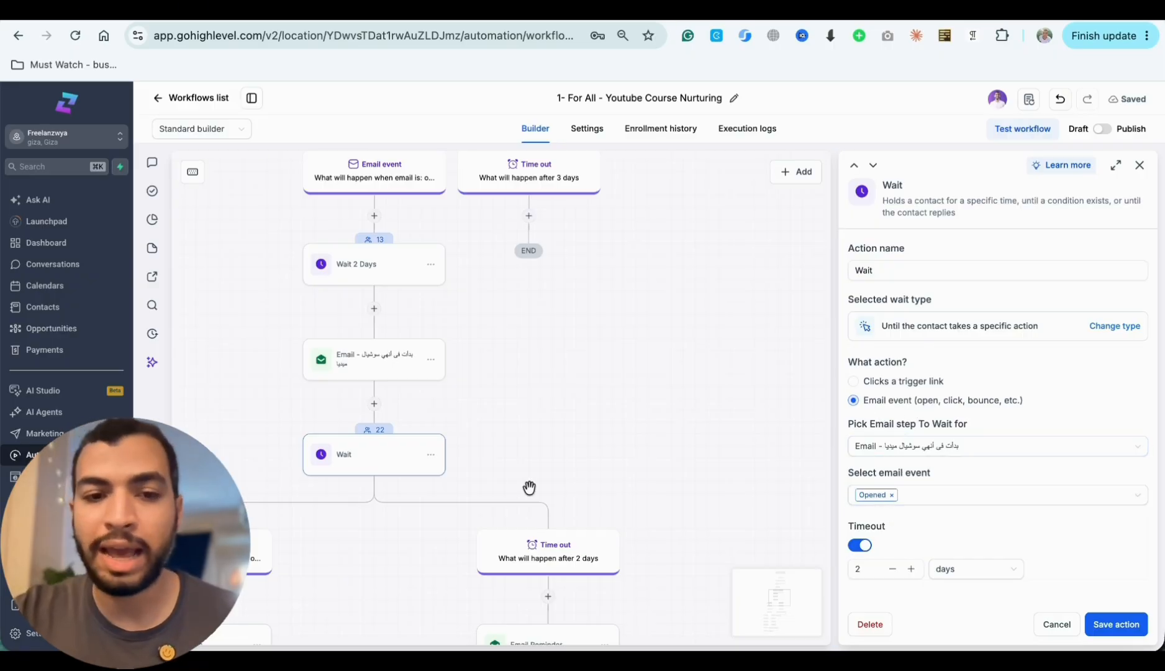
scroll(529, 490, "down", 2)
scroll(531, 493, "down", 3)
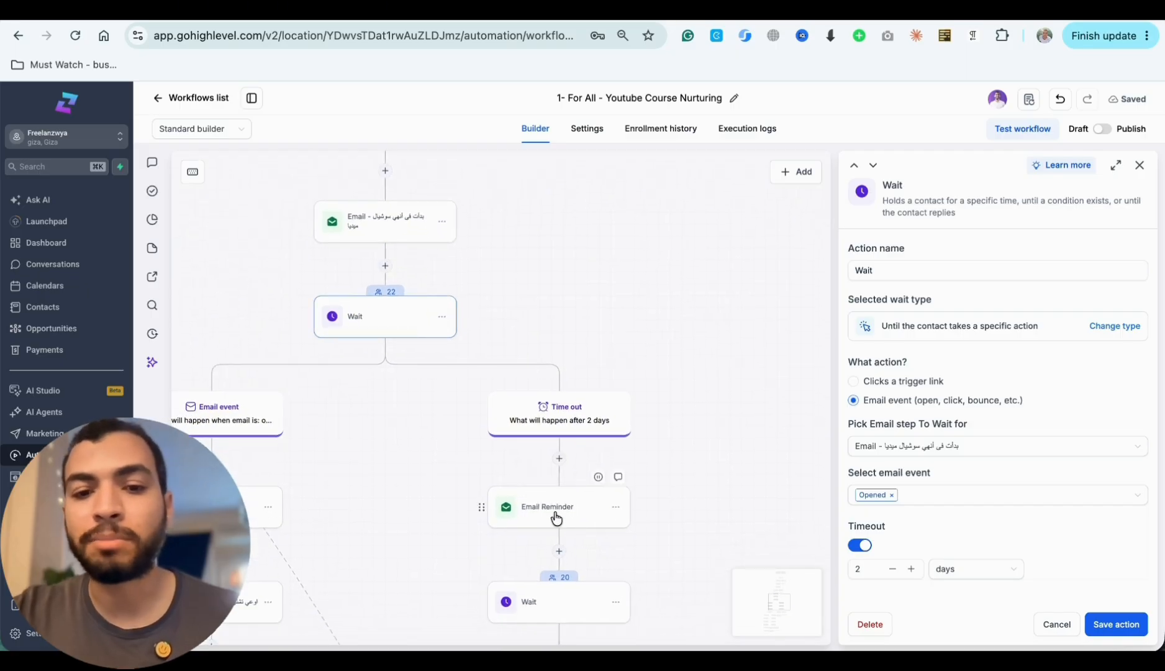
scroll(556, 517, "down", 1)
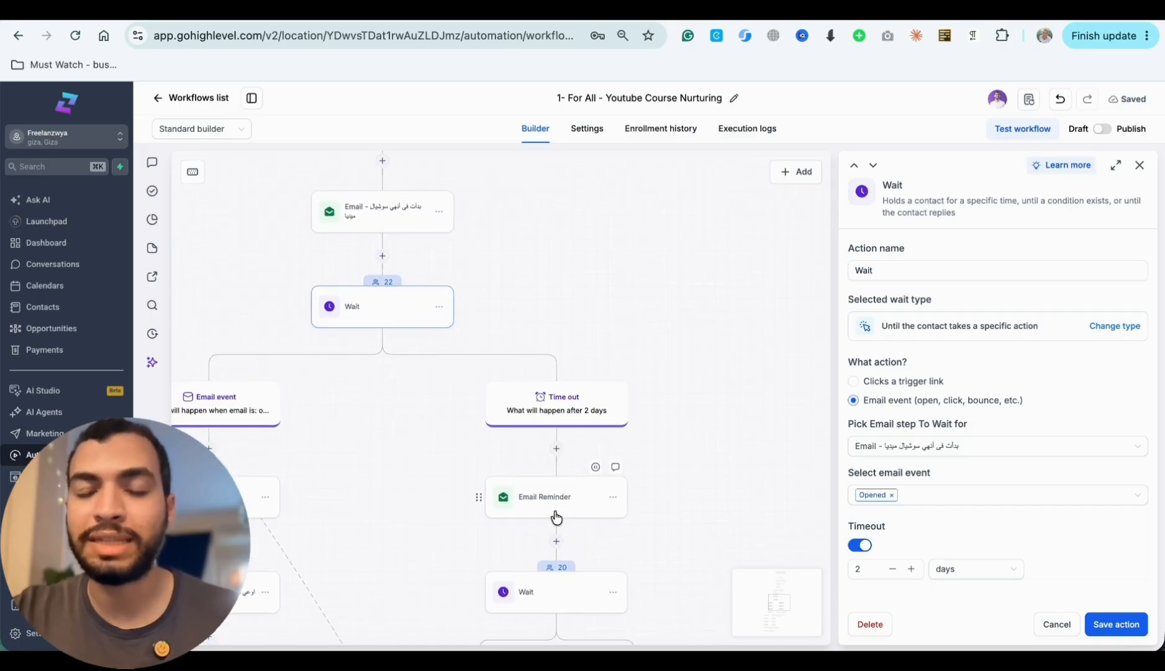
- Review the path from Wait 2 Days to the 2-day Time out branch and open its Email Reminder action
scroll(526, 367, "up", 8)
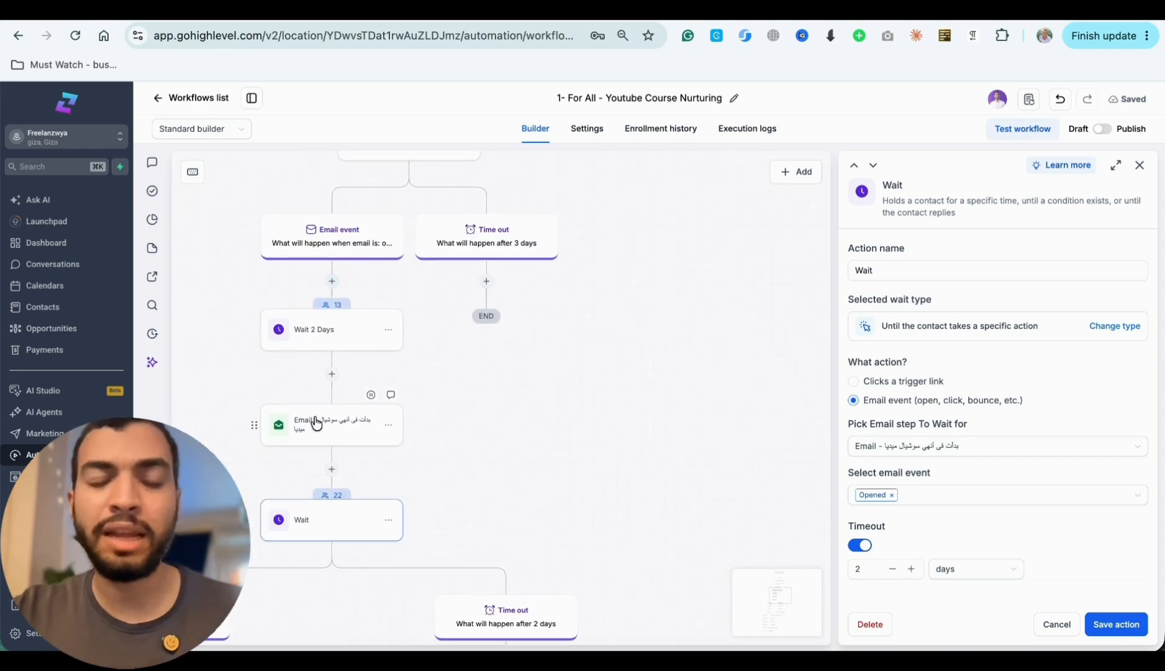
scroll(347, 275, "up", 2)
scroll(347, 276, "down", 4)
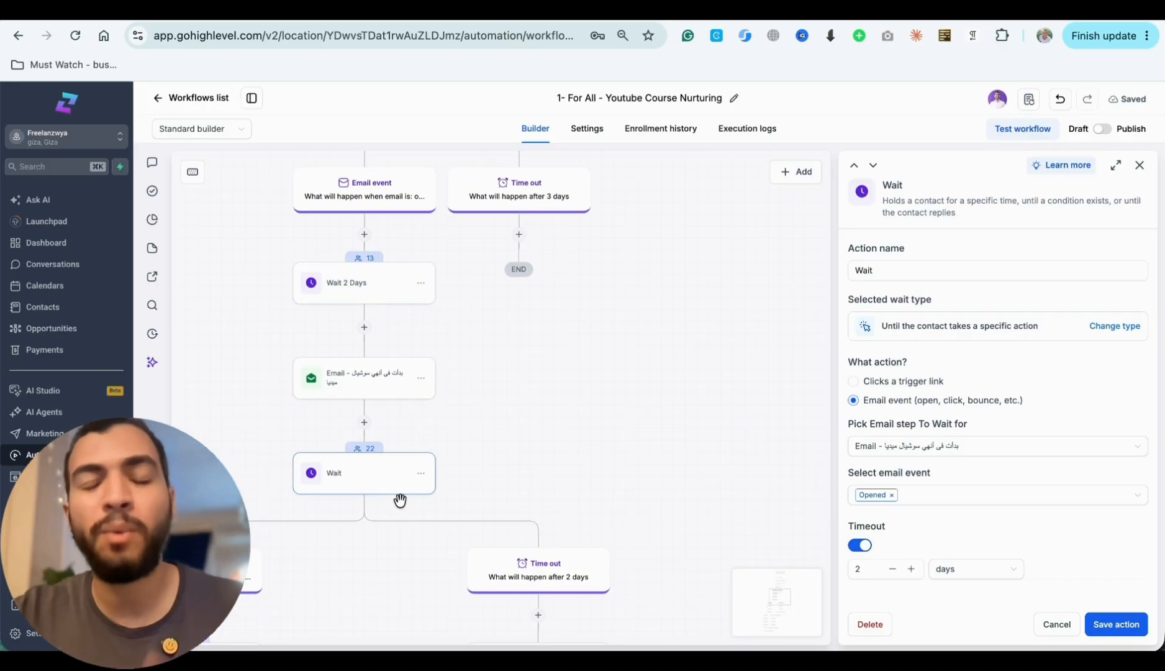
scroll(398, 499, "down", 5)
scroll(400, 500, "down", 2)
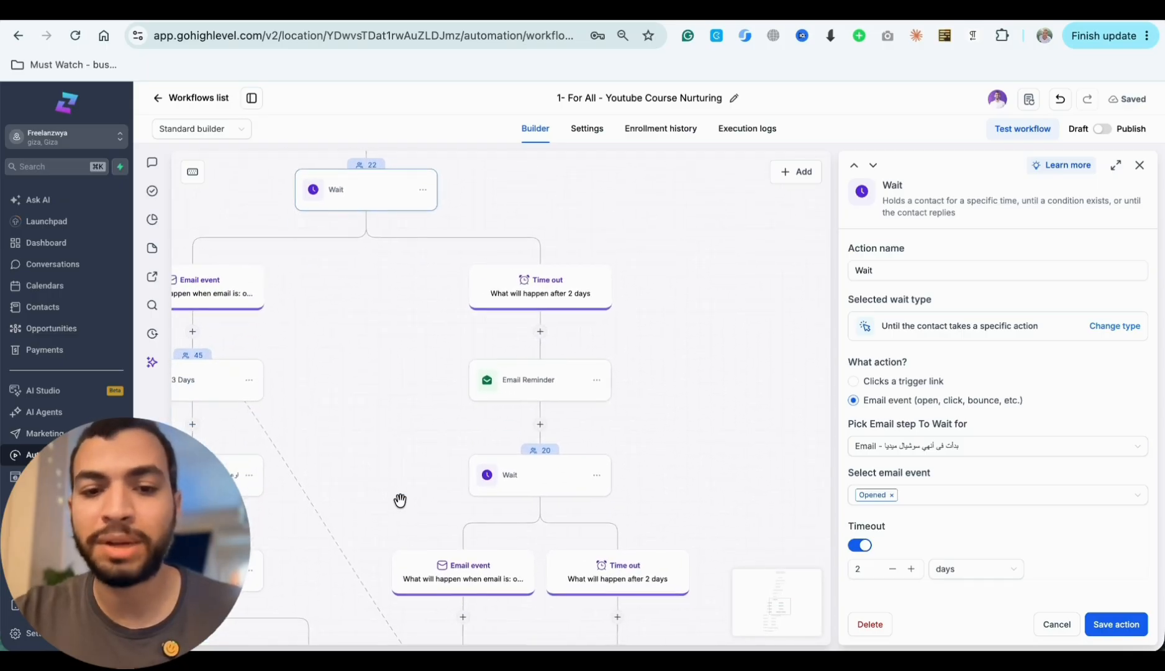
left_click(515, 397)
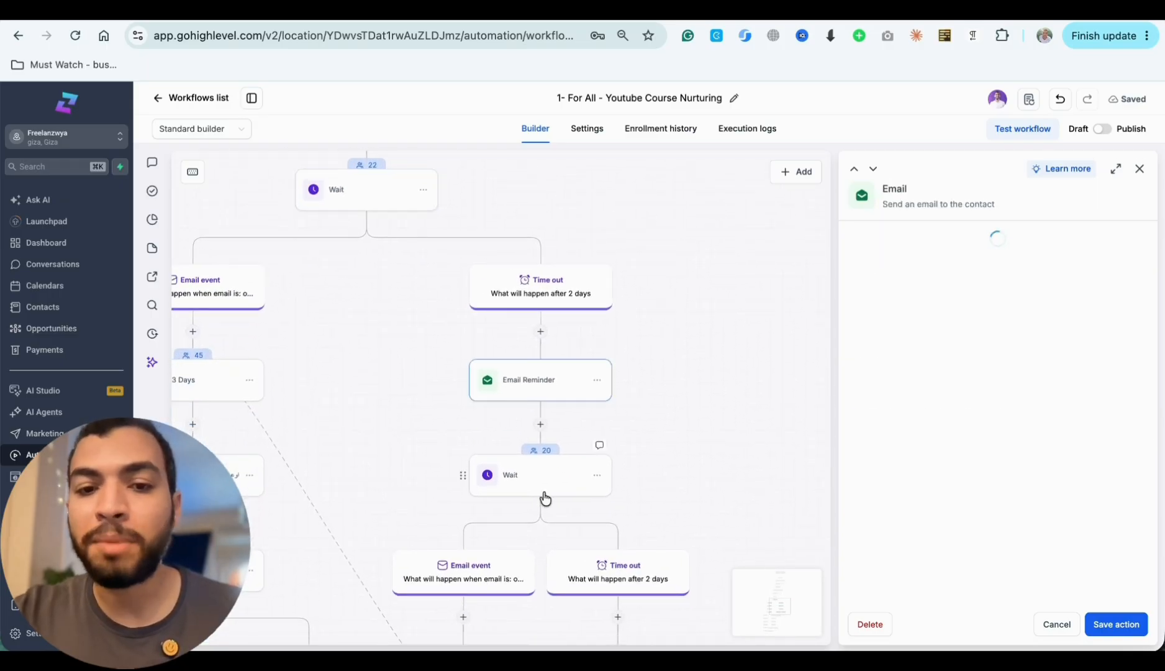
- Open the Wait action after Email Reminder, declining the first discard prompt, and trace its Go To link back to Wait 3 Days
scroll(543, 494, "down", 2)
left_click(556, 415)
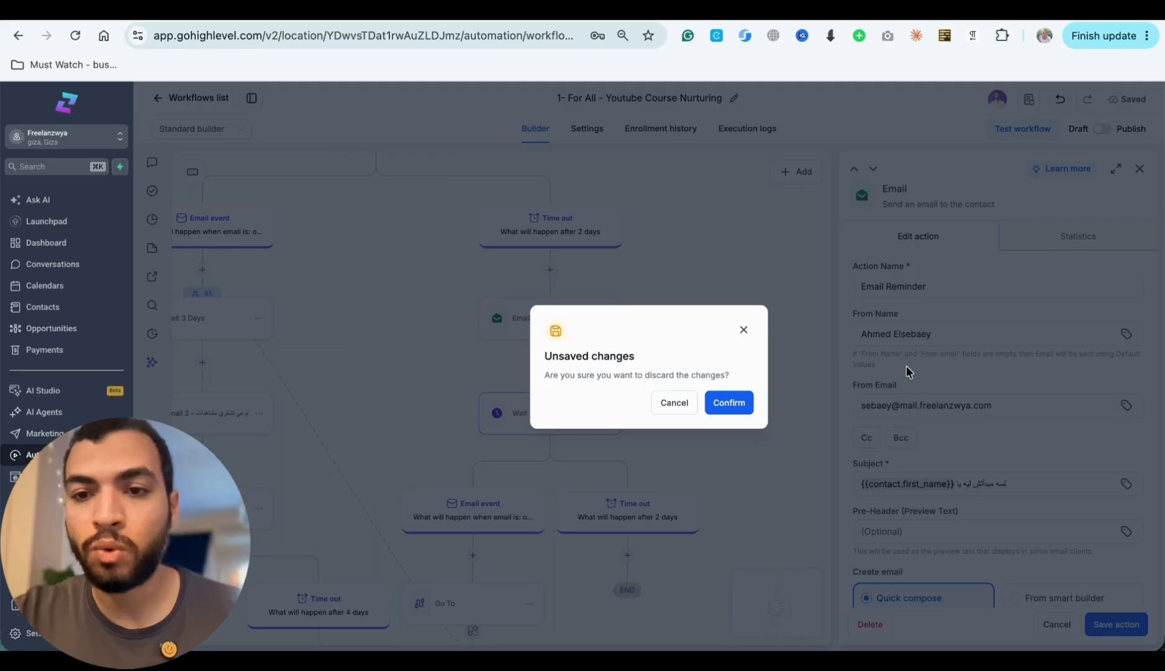
left_click(680, 403)
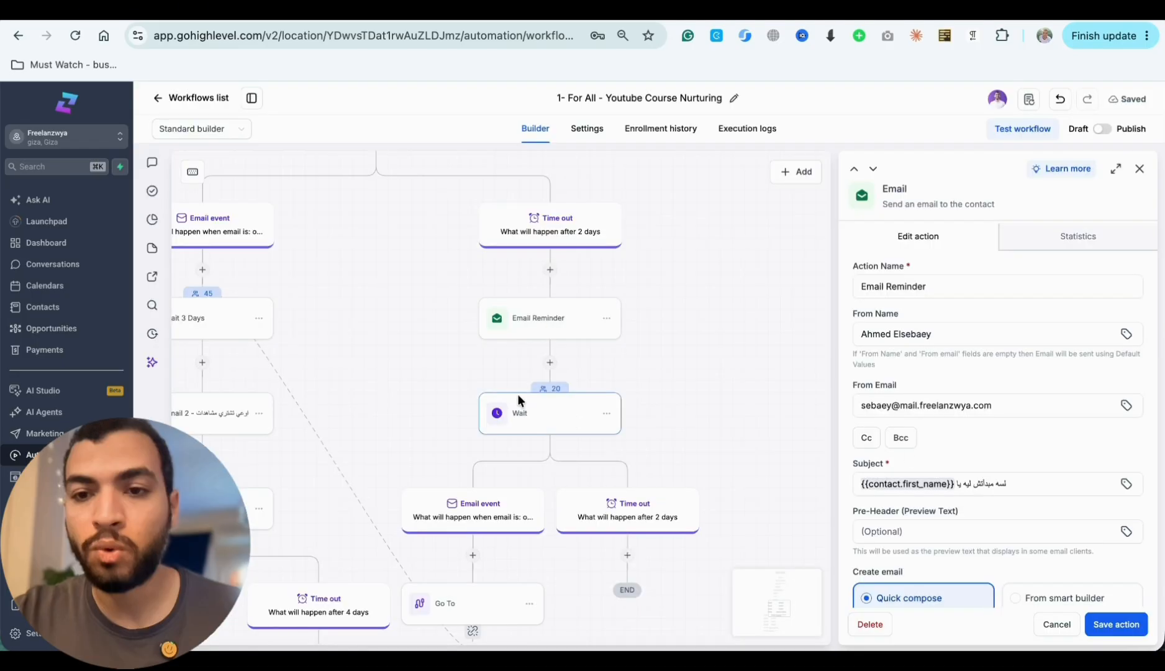
left_click(518, 399)
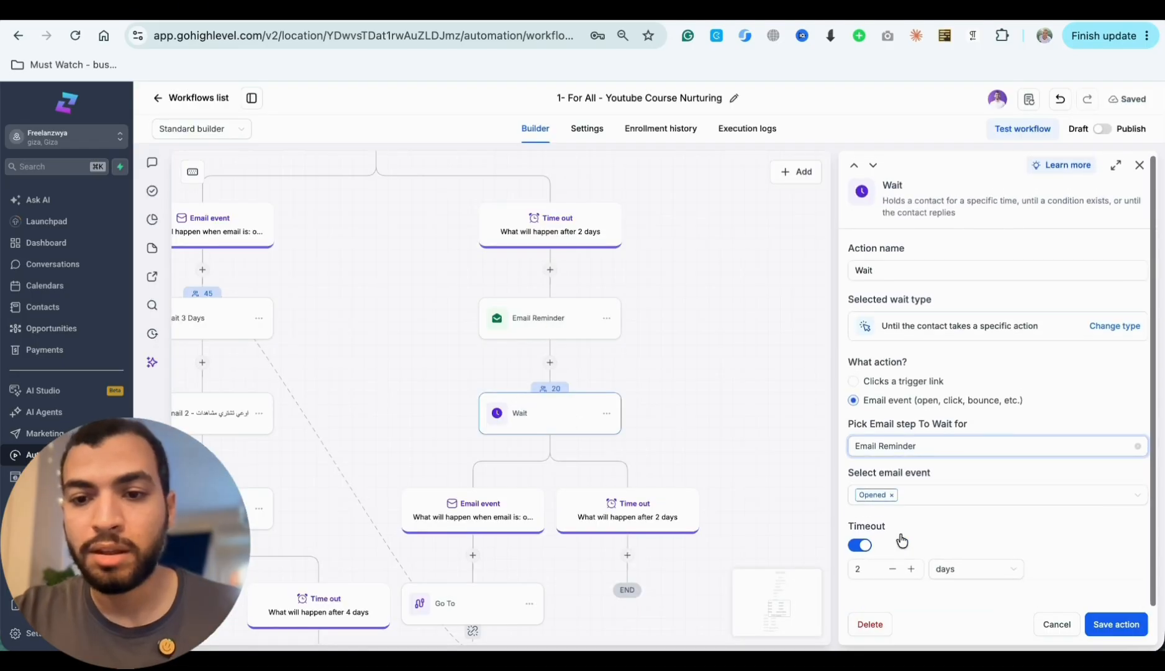
scroll(658, 528, "down", 2)
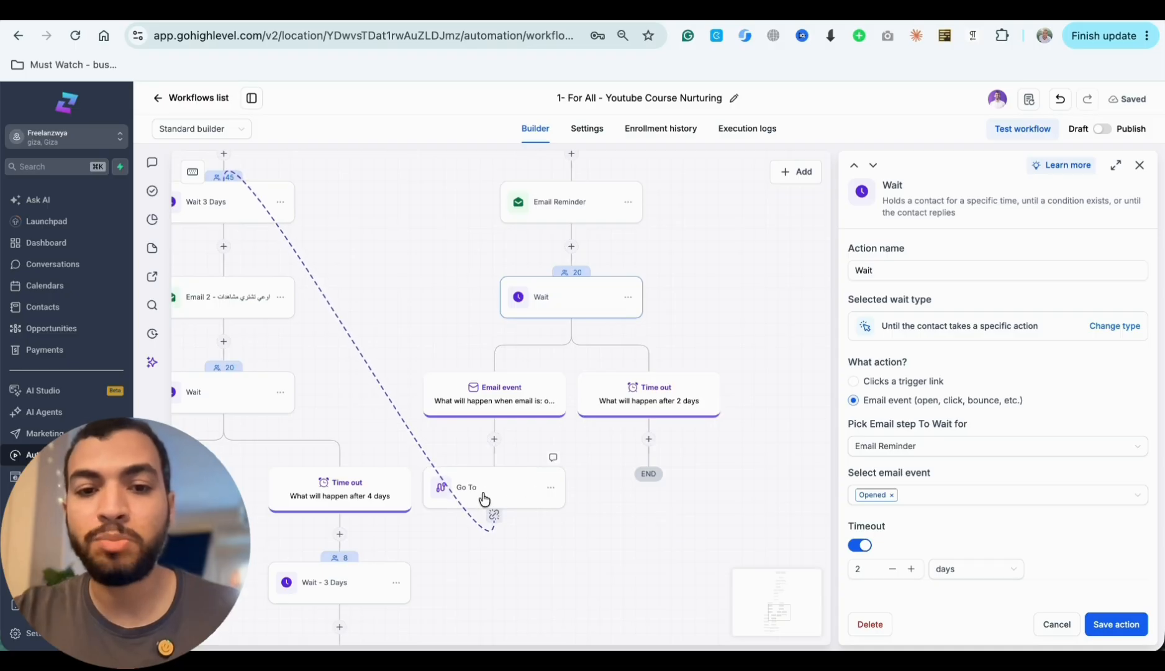
scroll(485, 497, "up", 2)
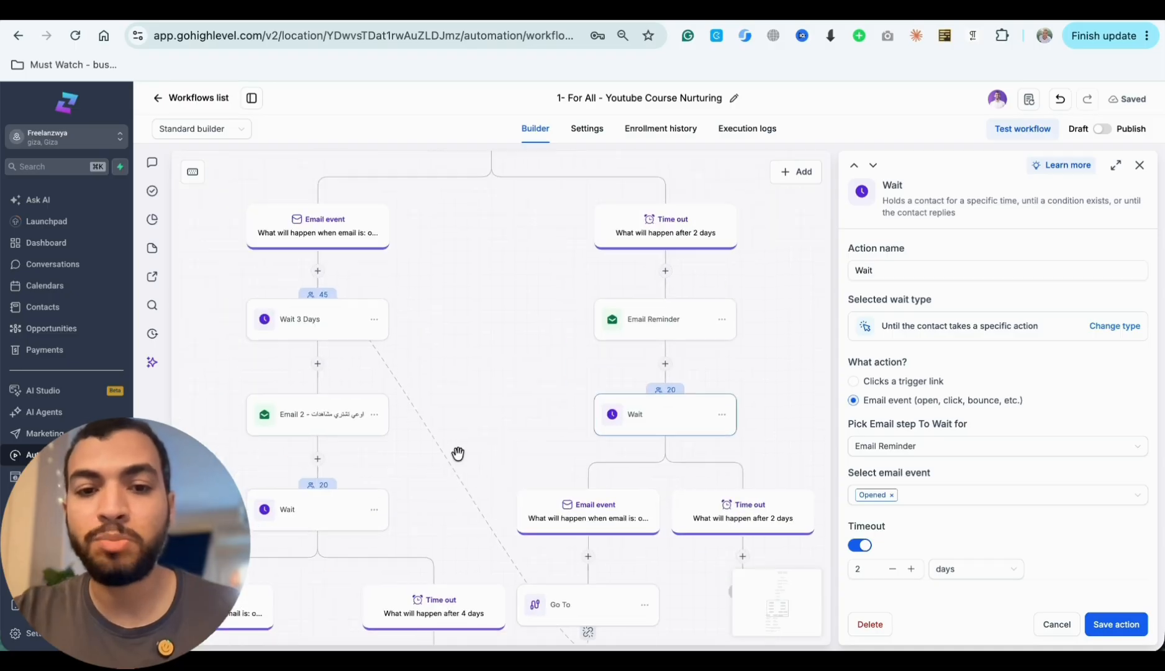
- Inspect the Email event branch opposite the 2-day Time out and open its Wait 3 Days action
left_click(329, 240)
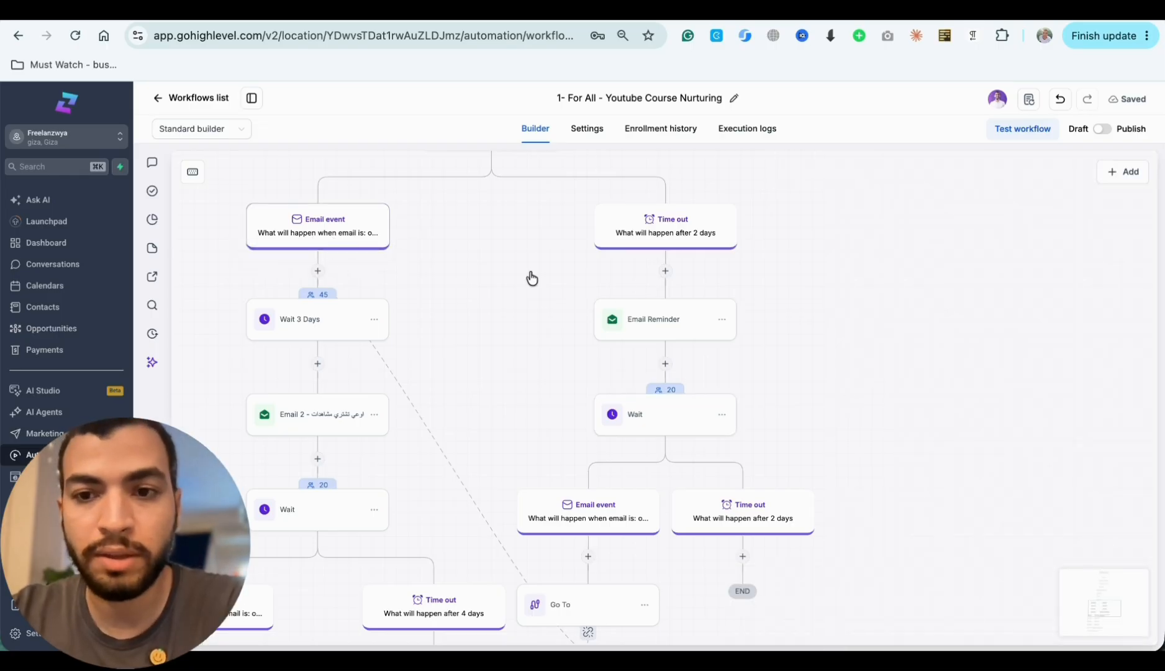
scroll(531, 276, "up", 1)
left_click(312, 355)
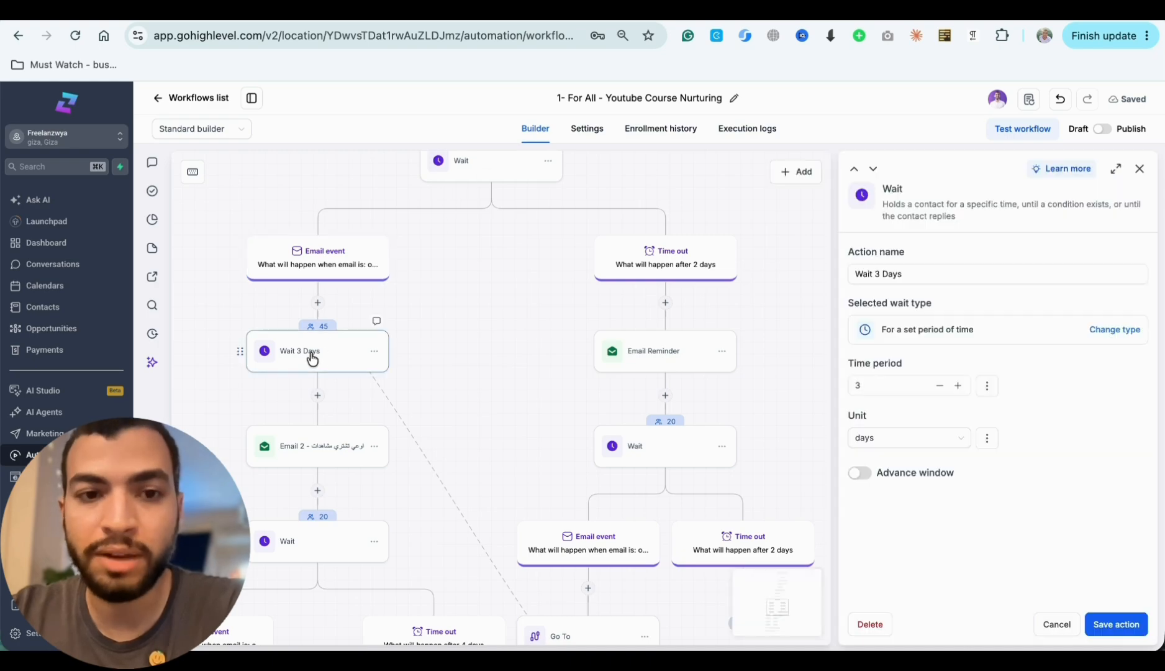
scroll(447, 468, "down", 3)
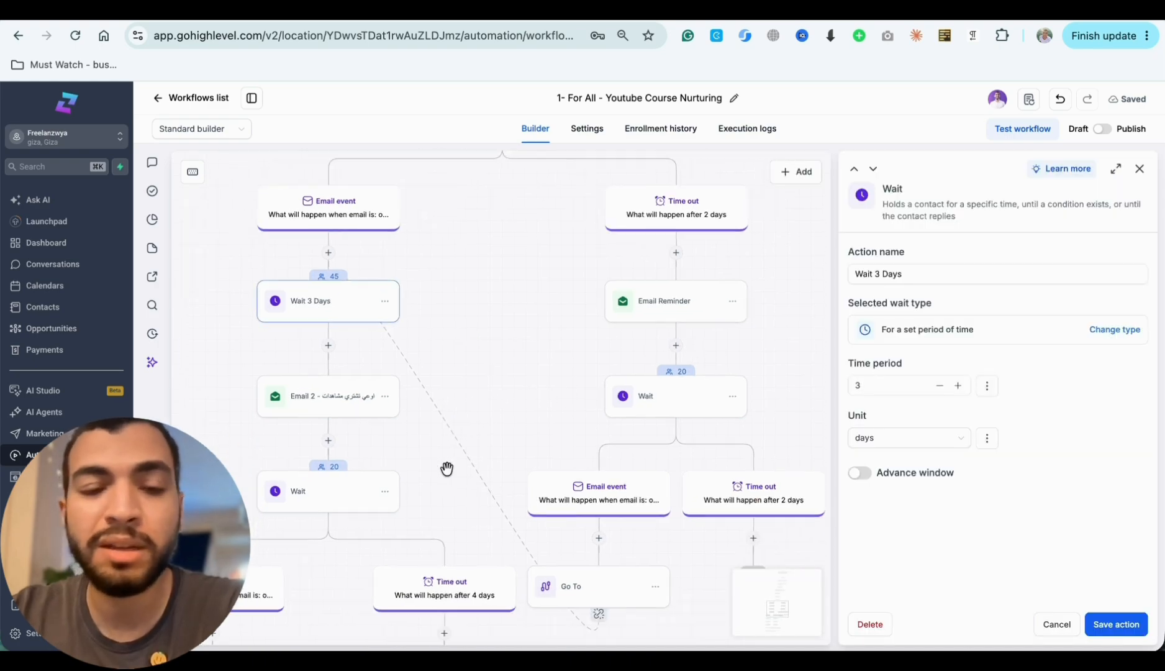
- Open the Email 2 action and examine the Email event and 4-day Time out branches below its Wait step
left_click(329, 371)
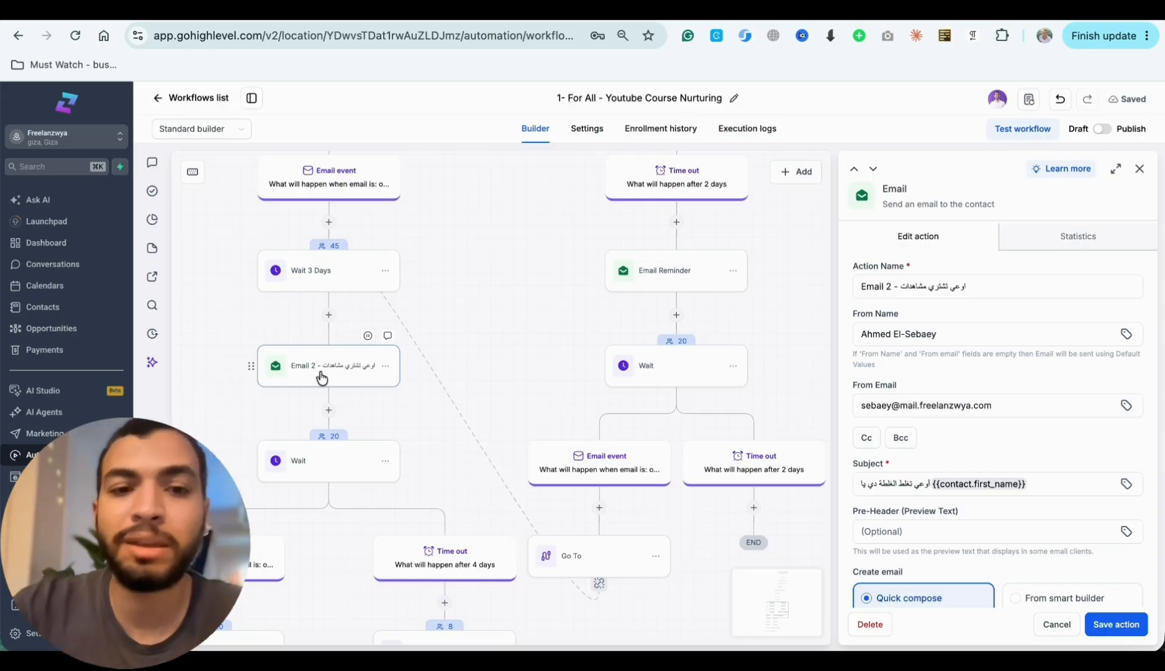
scroll(321, 377, "down", 5)
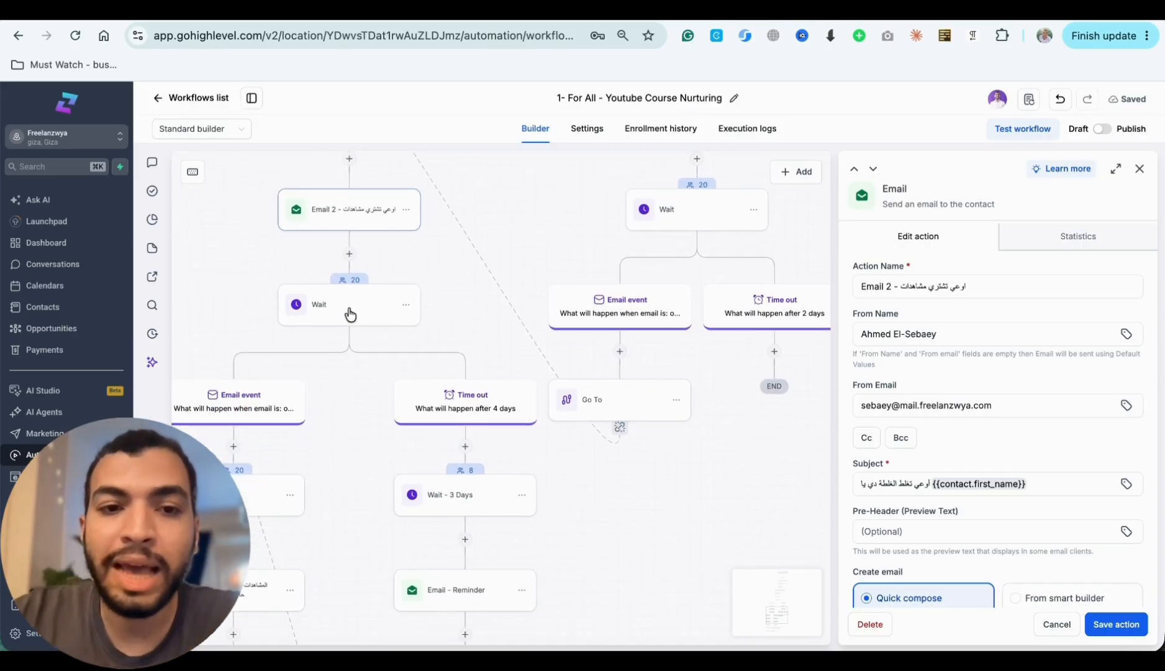
scroll(350, 315, "down", 4)
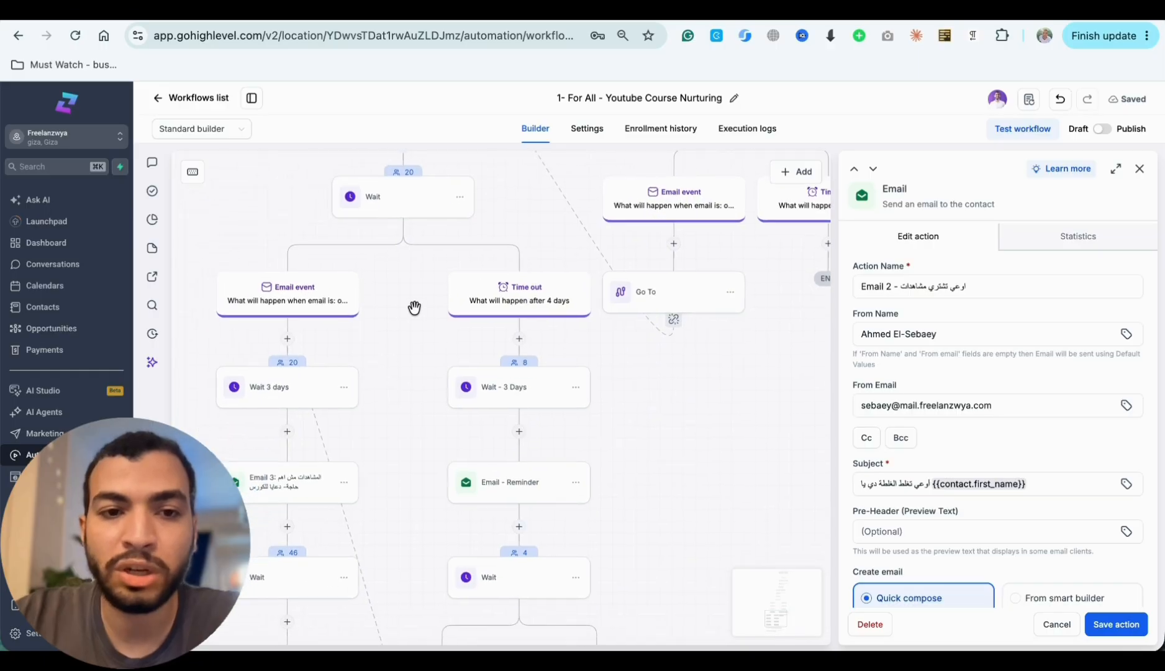
scroll(496, 422, "down", 2)
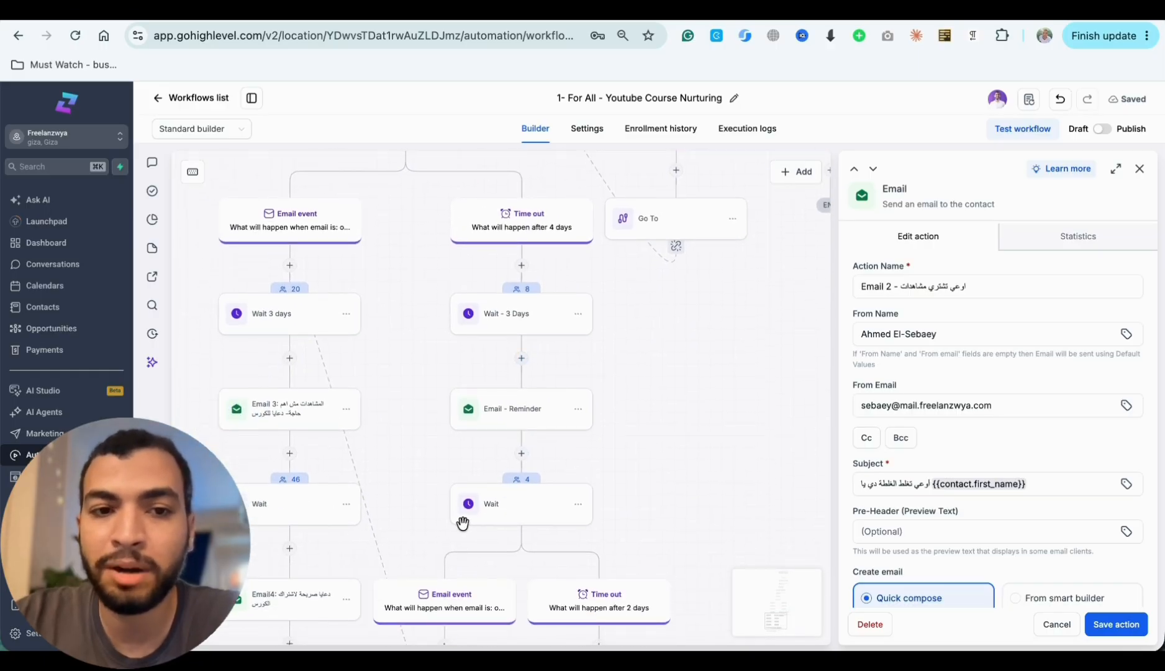
scroll(431, 472, "up", 1)
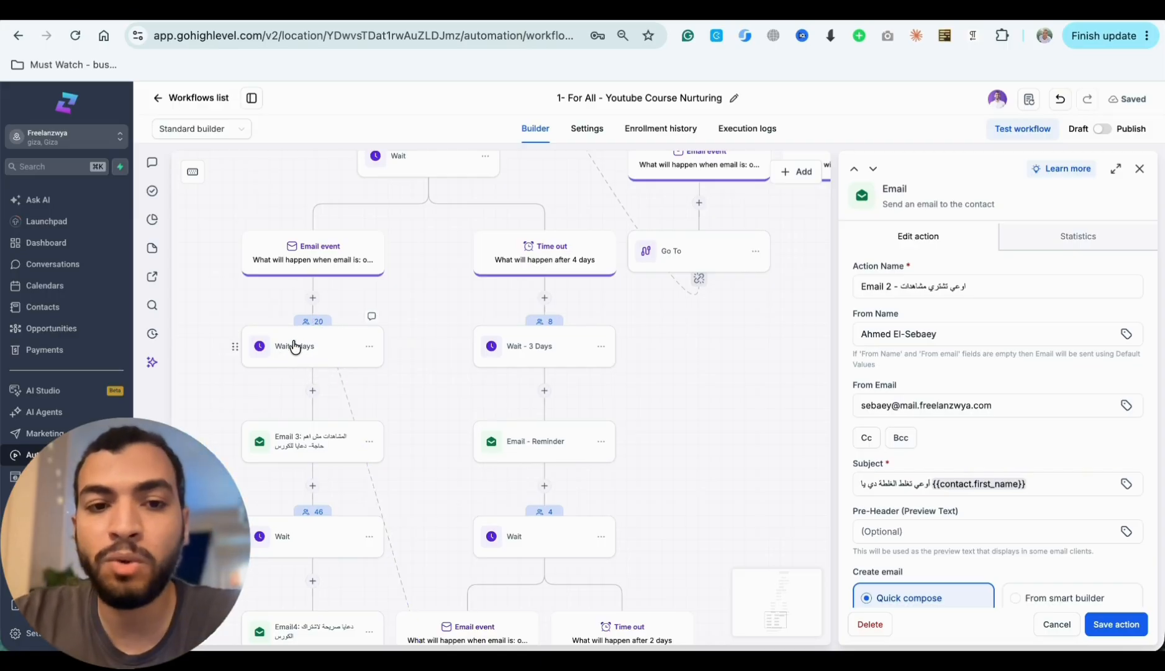
scroll(305, 453, "down", 1)
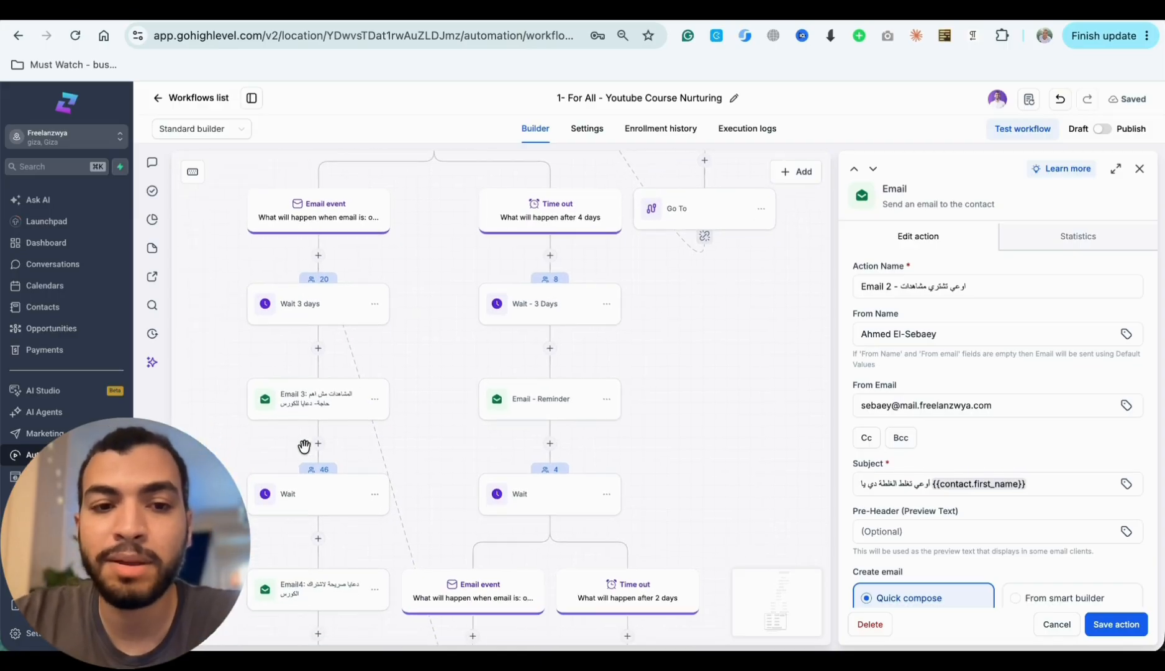
- Review the settings of the Email 3, Wait and Add Tag actions along the final Email event branch
left_click(301, 406)
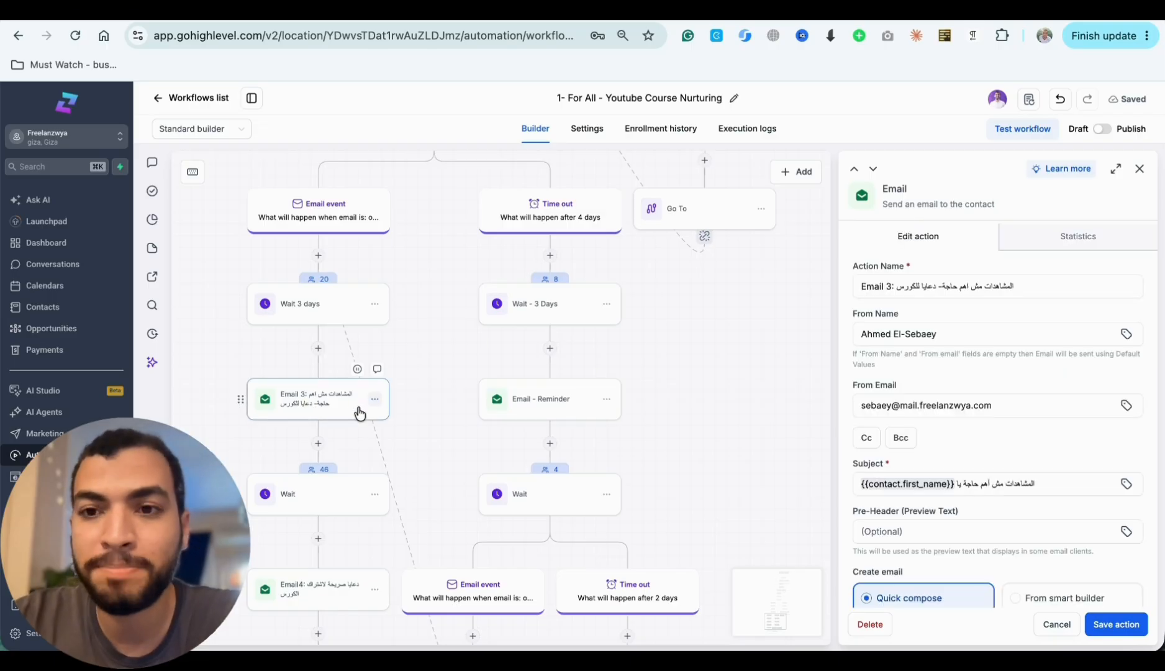
scroll(323, 428, "down", 5)
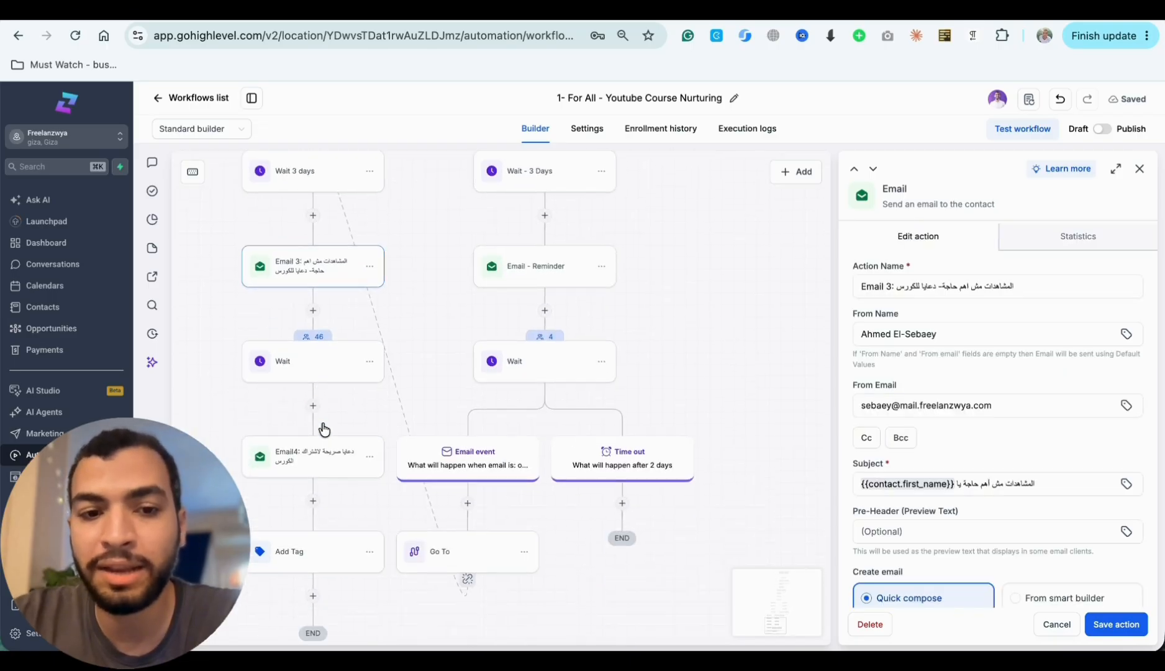
left_click(316, 258)
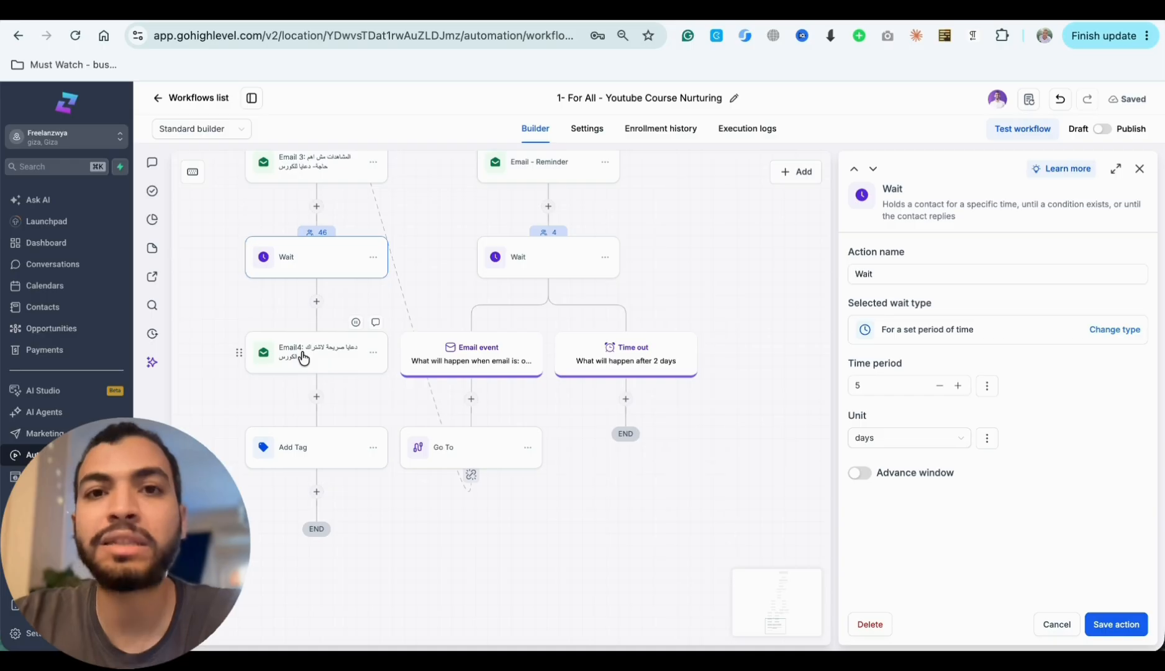
left_click(319, 461)
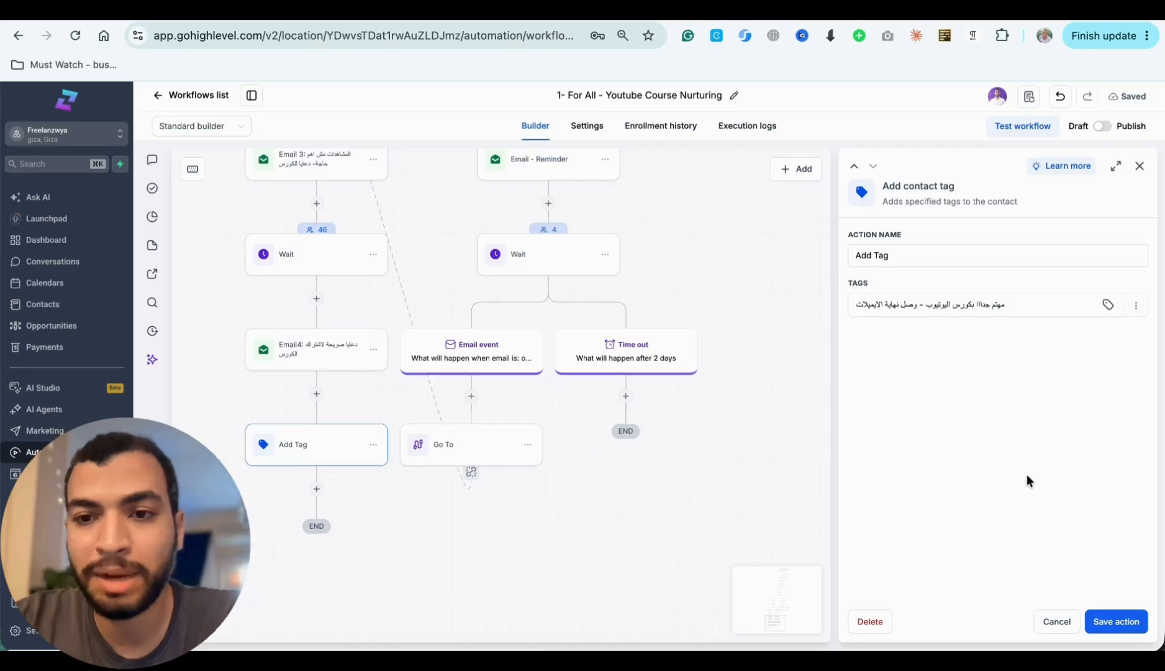
- Close the Add Tag settings and return to the Wait step above the Email event and 2-day Time out branches
scroll(1027, 474, "up", 1)
scroll(602, 290, "left", 3)
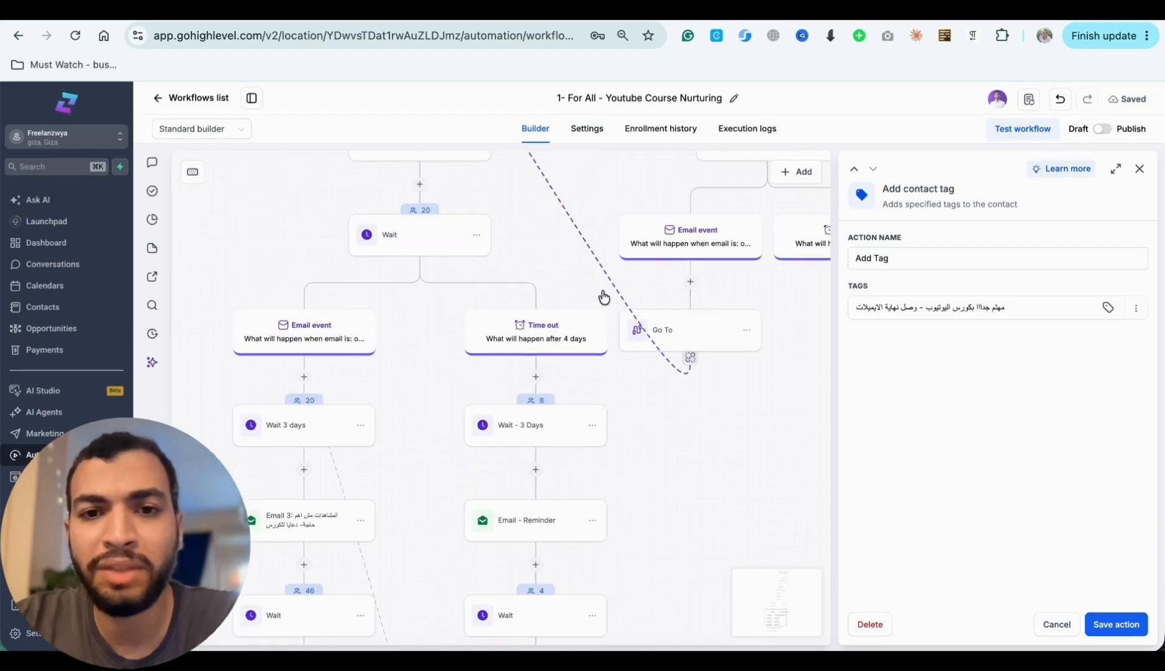
scroll(602, 290, "up", 3)
scroll(602, 290, "up", 1)
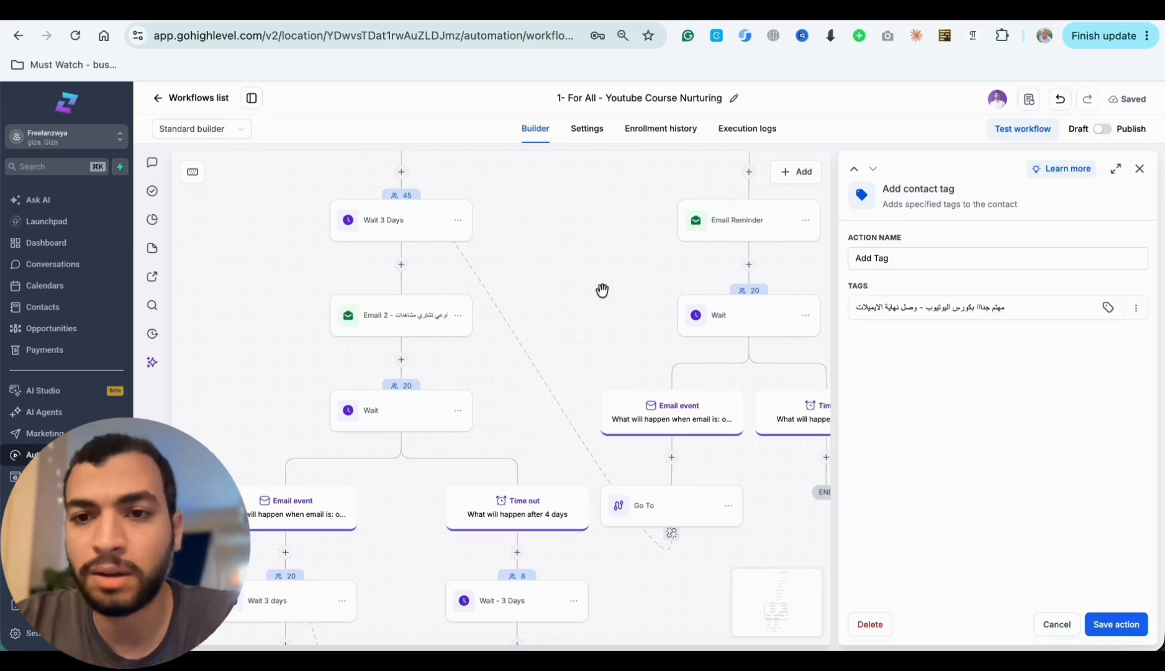
left_click(1140, 168)
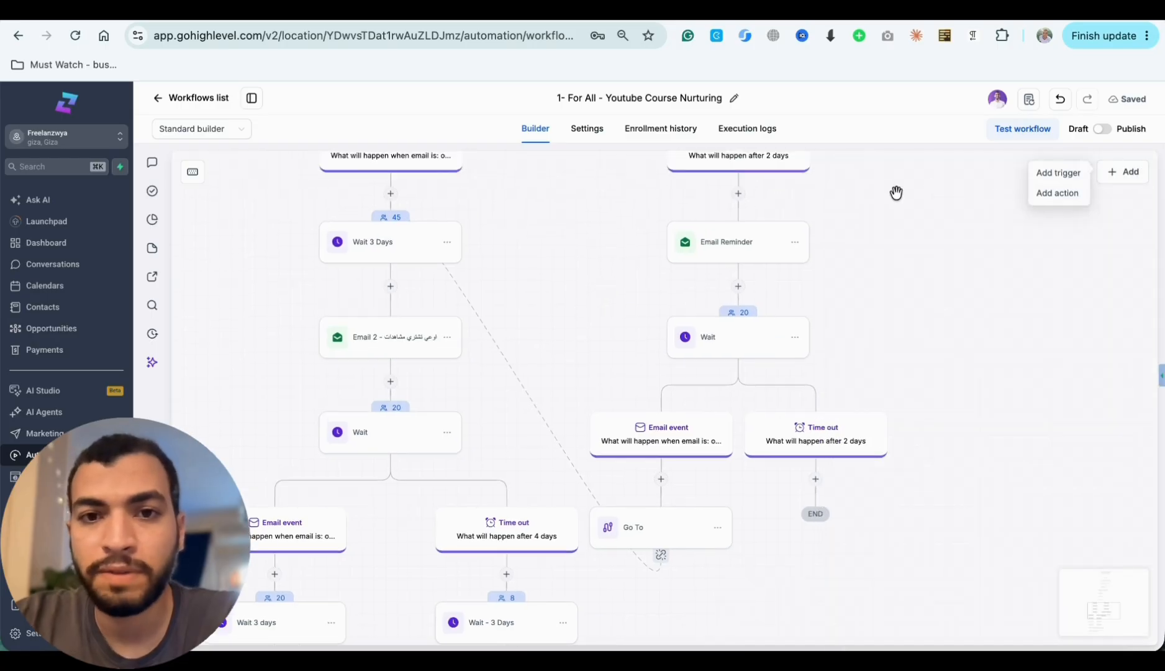
scroll(896, 192, "up", 4)
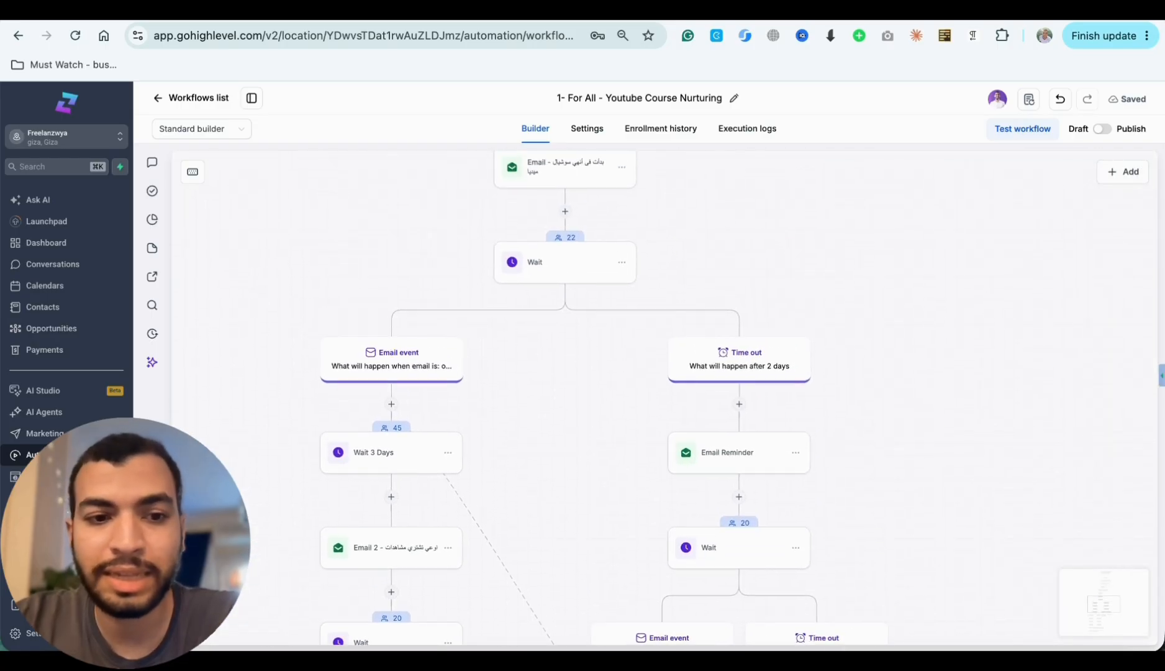
key("shift+1")
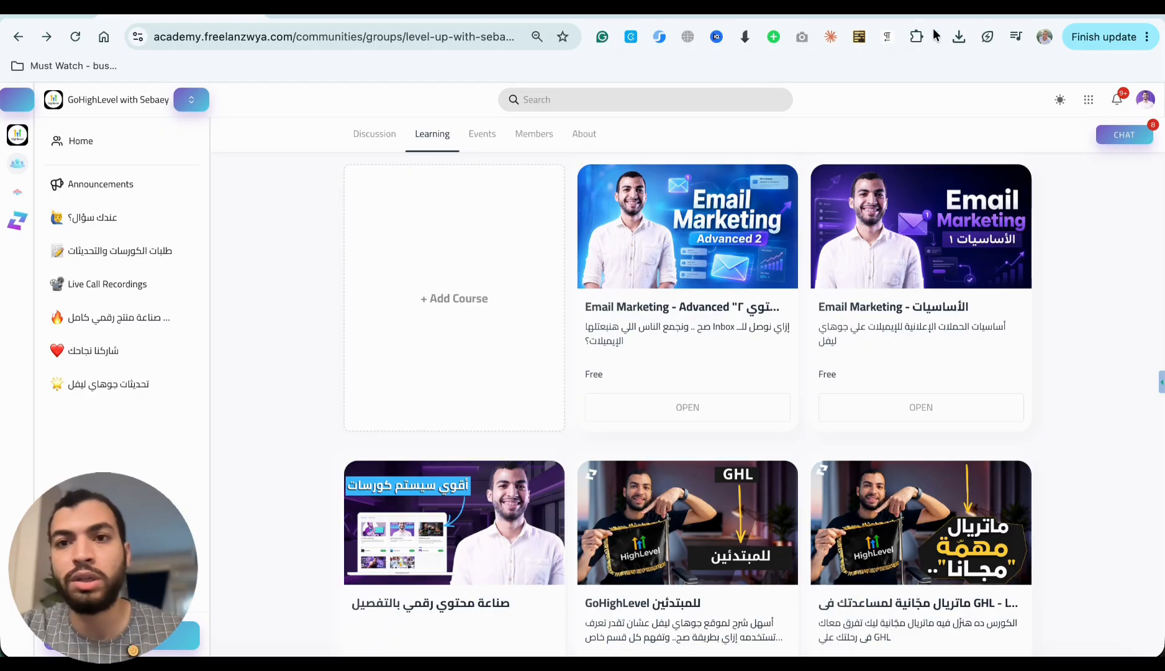
- Open the gohighlevel.com referral page in a new tab, bring up its extended free trial sign-up form and highlight the form's heading
left_click(976, 16)
type("gohighlevel.com/se")
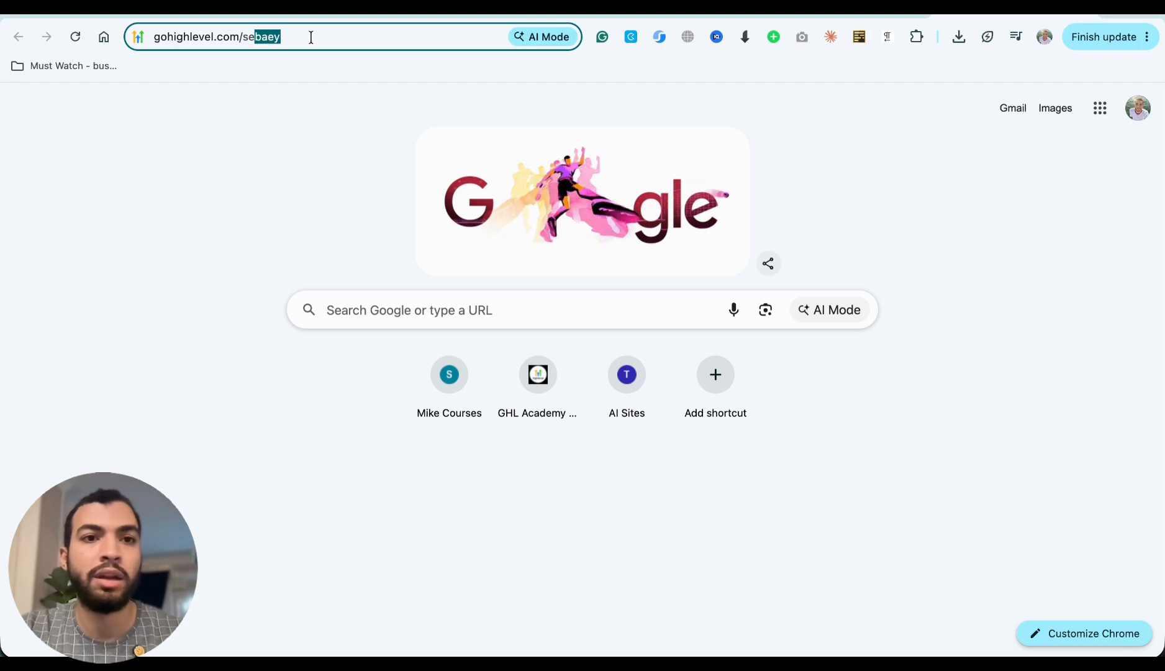
key("Return")
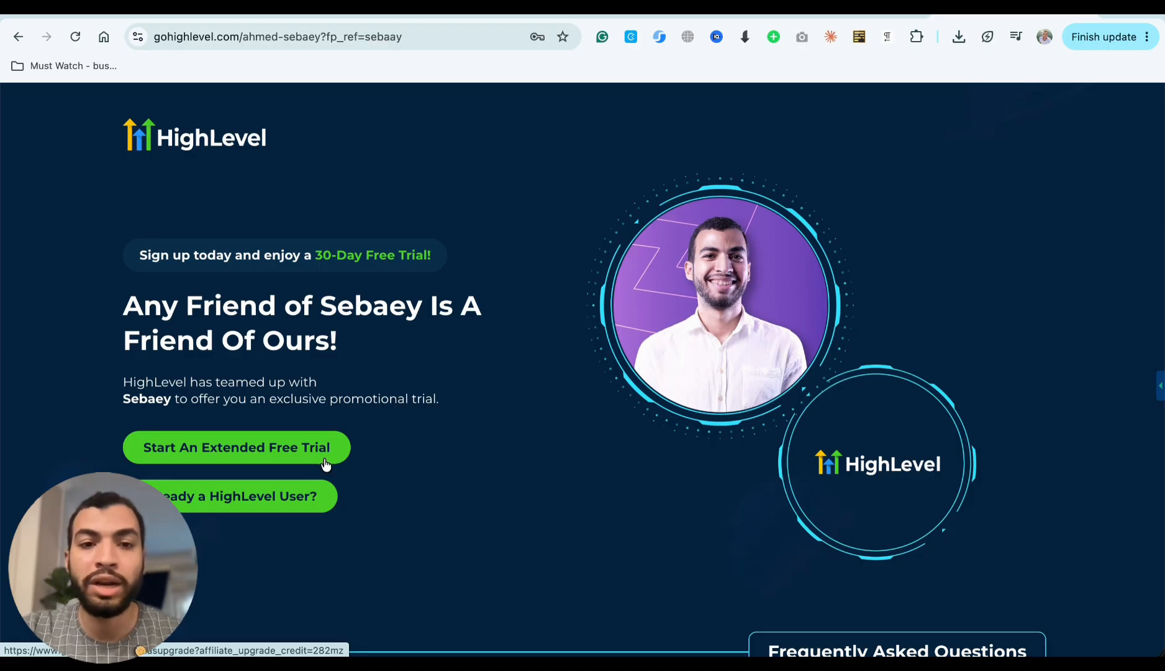
left_click(277, 451)
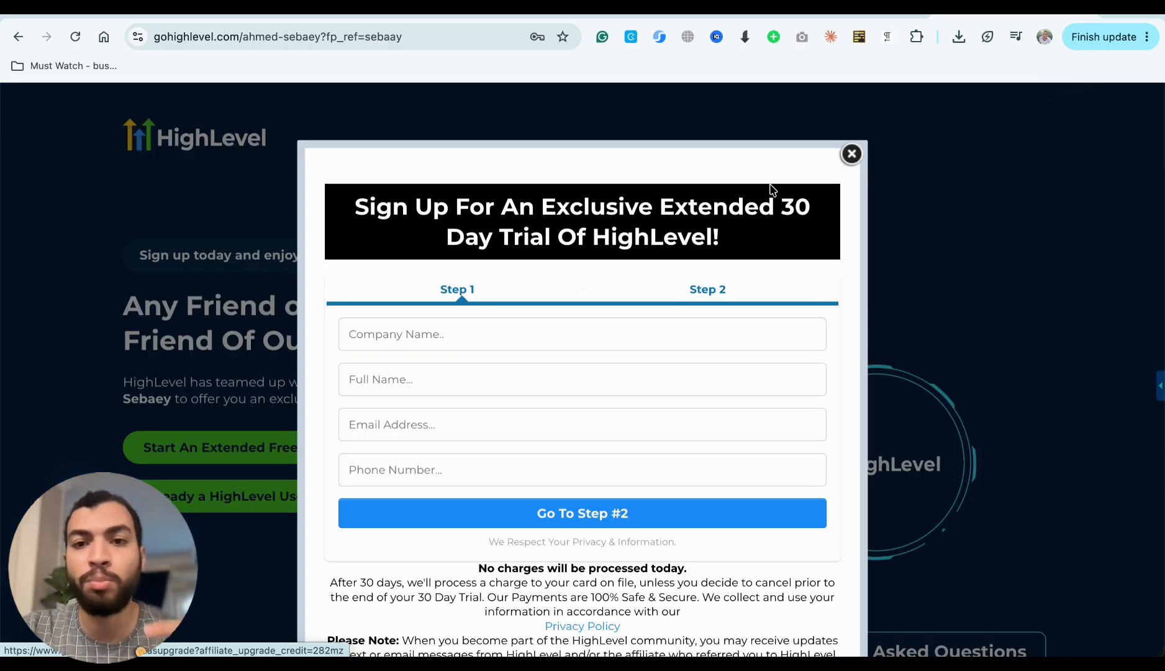
double_click(746, 207)
triple_click(746, 207)
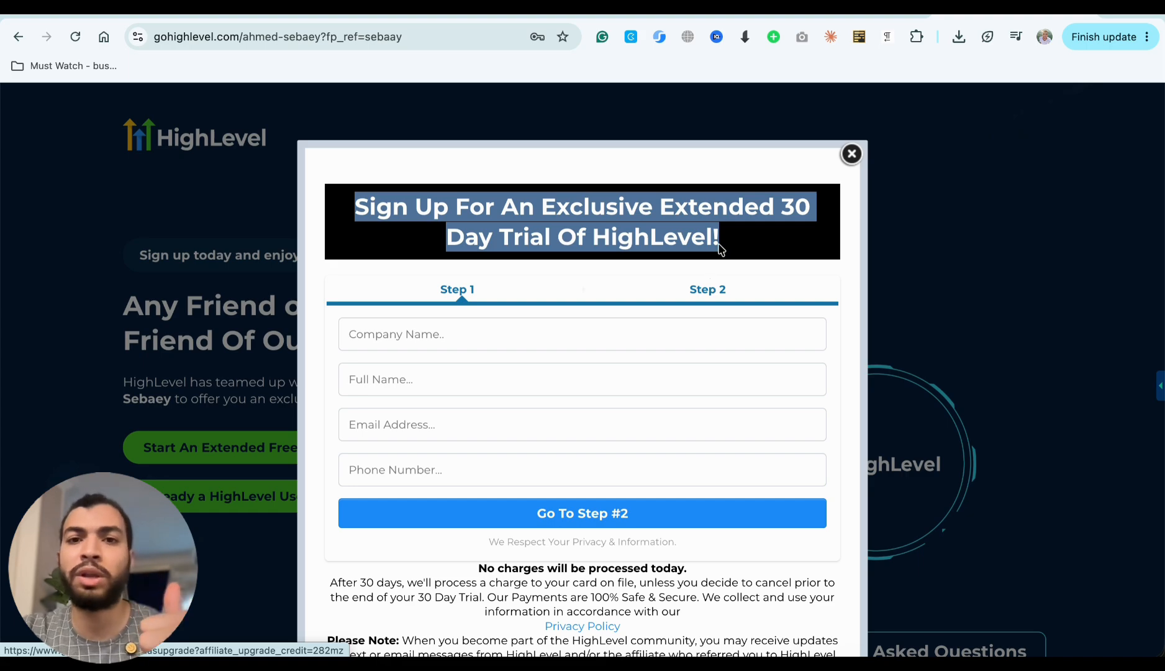
- Turn the Browsec VPN extension on and back off, and return to the HighLevel trial sign-up form
left_click(687, 38)
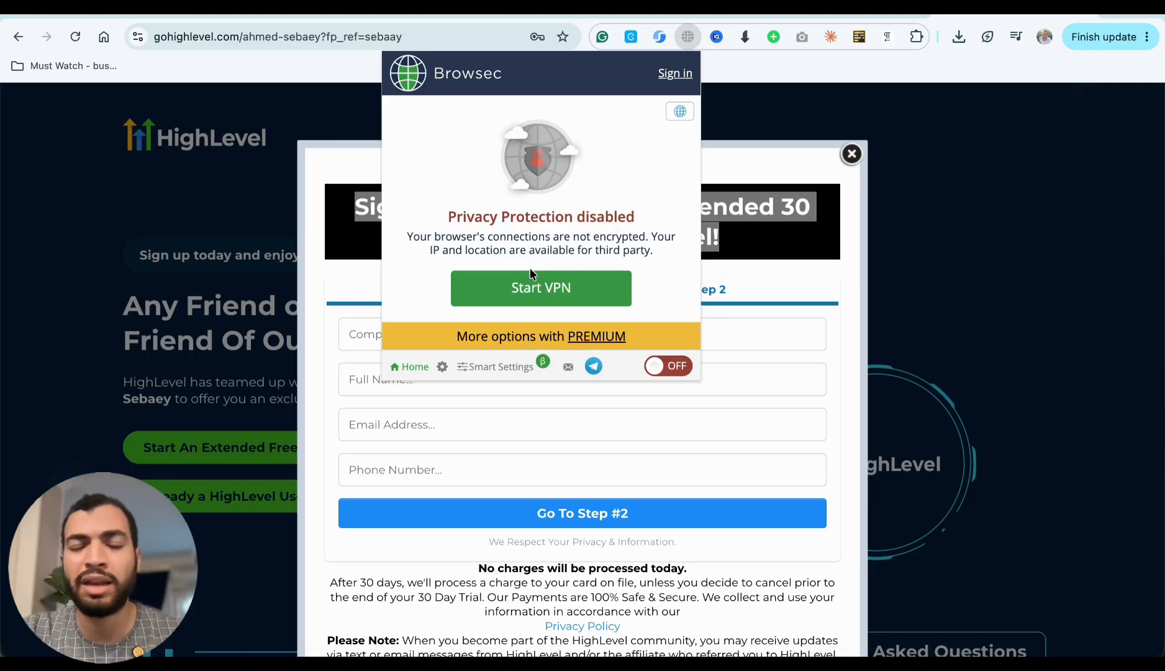
left_click(532, 292)
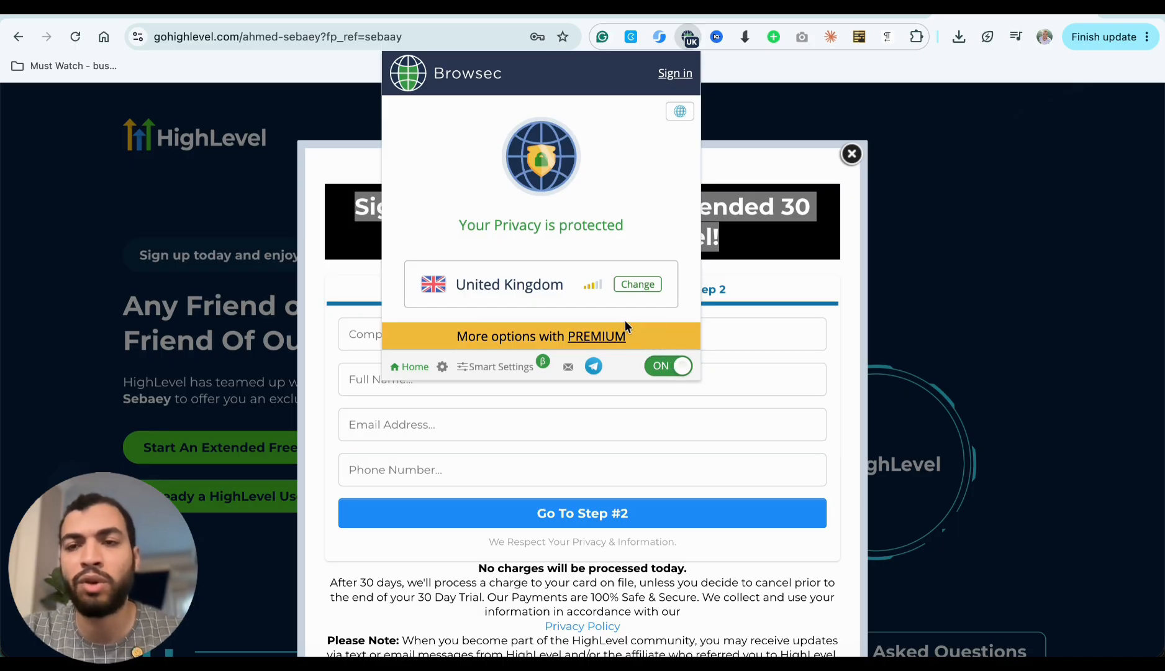
left_click(674, 369)
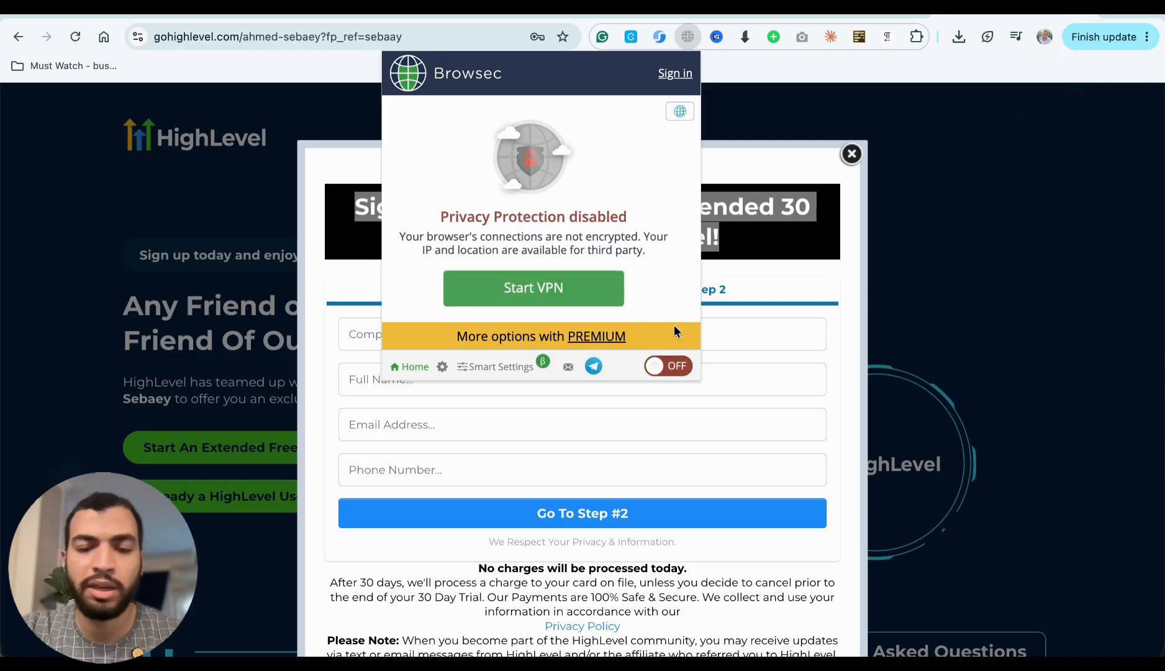
left_click(745, 164)
triple_click(594, 219)
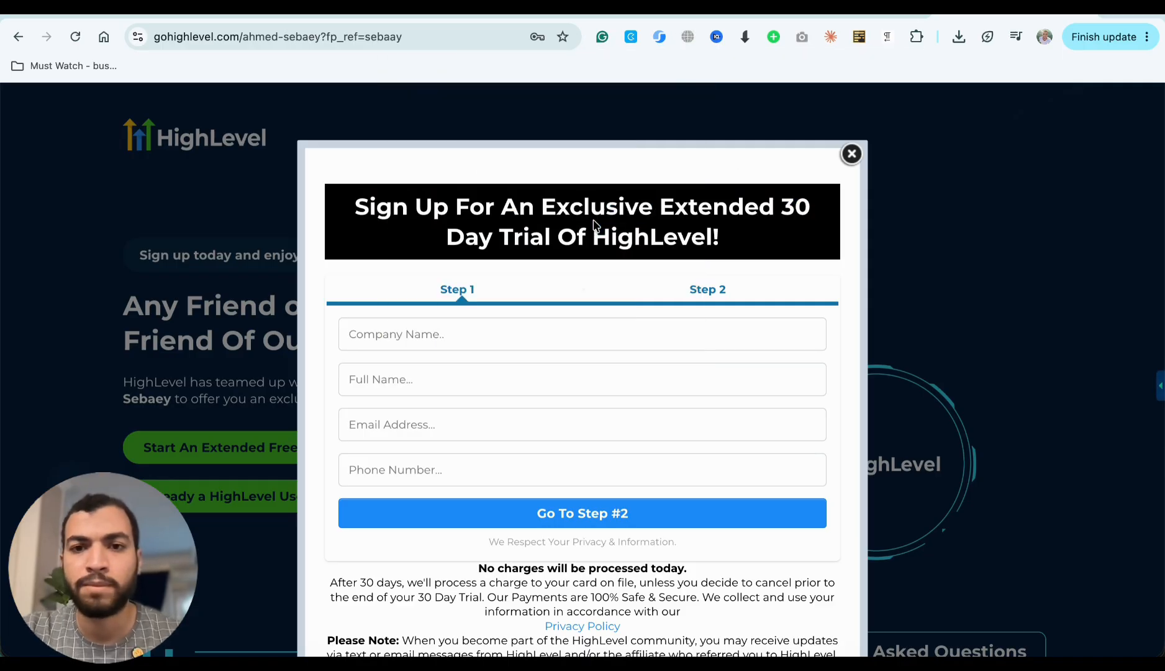